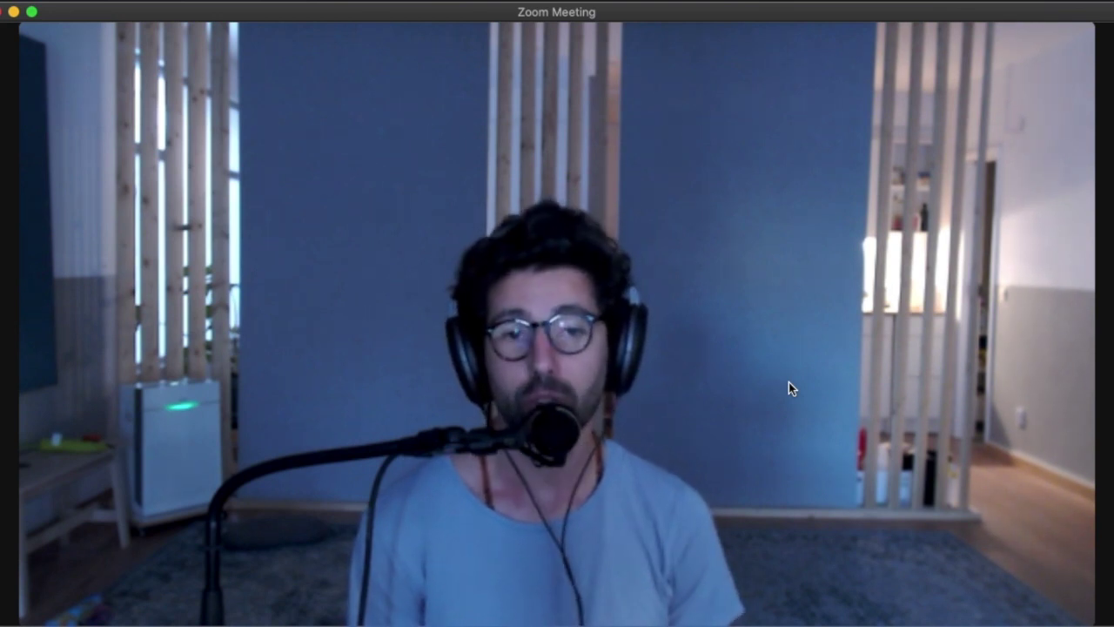
# - Share Desktop 1 in the Zoom meeting and clear the Zoom windows away from the Ads Manager campaigns page
pyautogui.moveTo(780, 361)
pyautogui.click(477, 597)
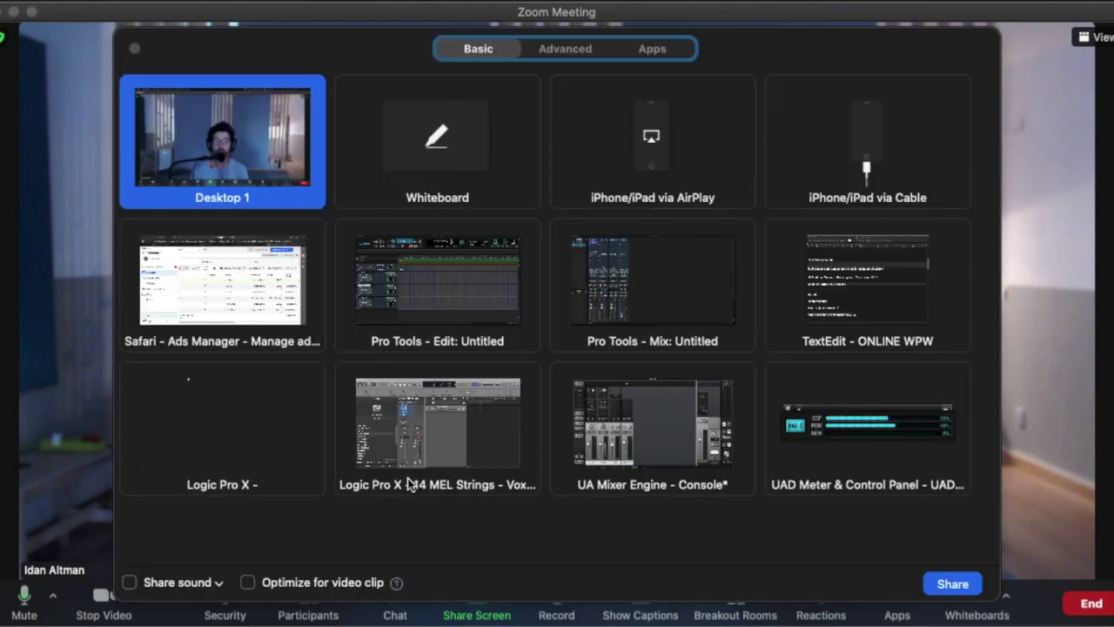
pyautogui.doubleClick(293, 146)
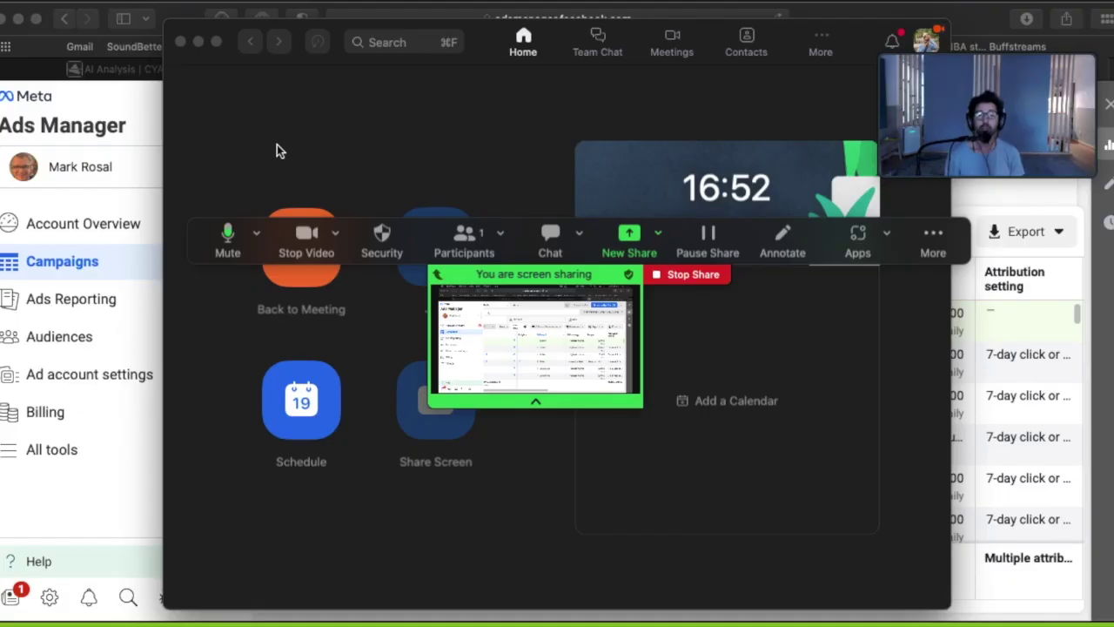
pyautogui.click(533, 402)
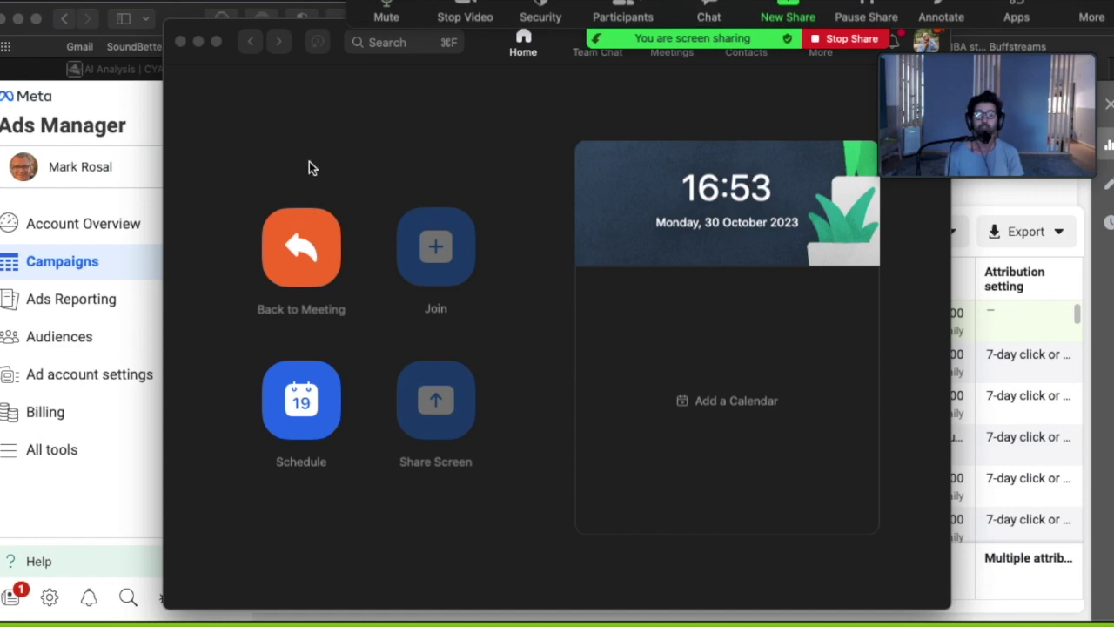
pyautogui.click(196, 42)
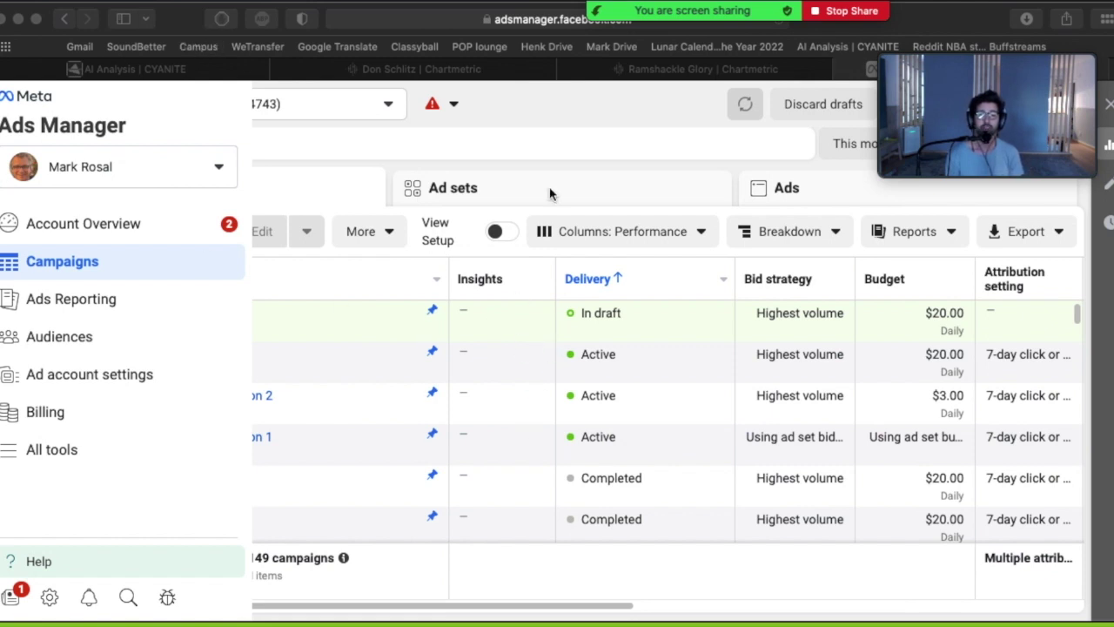
pyautogui.click(558, 161)
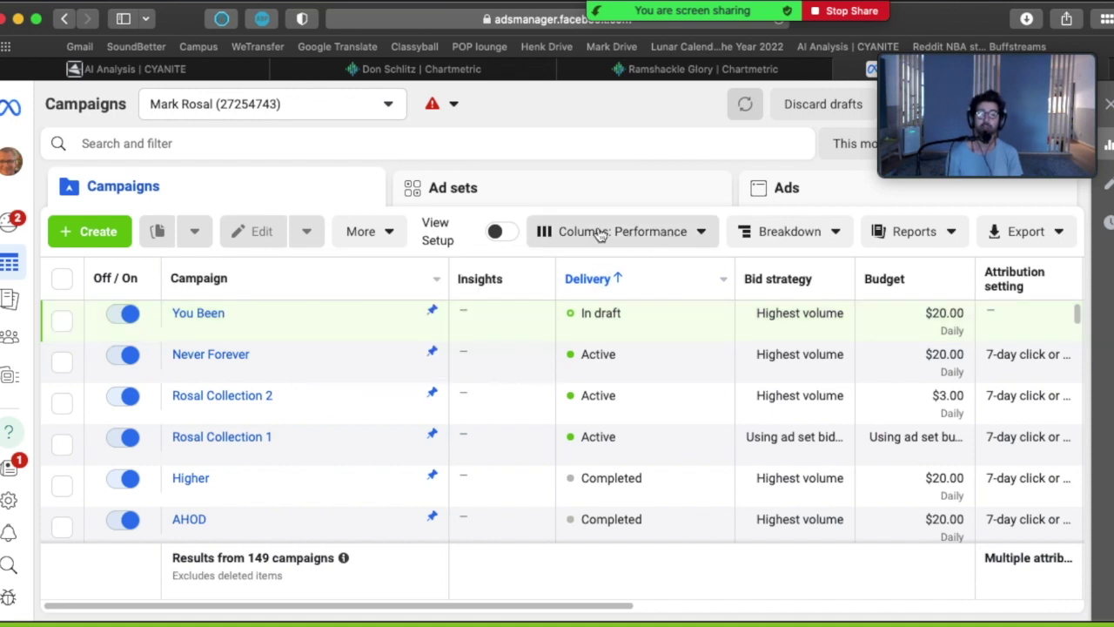
# - Start a new campaign to look over the available campaign objectives, including Engagement, and close the dialog without choosing one
pyautogui.click(122, 229)
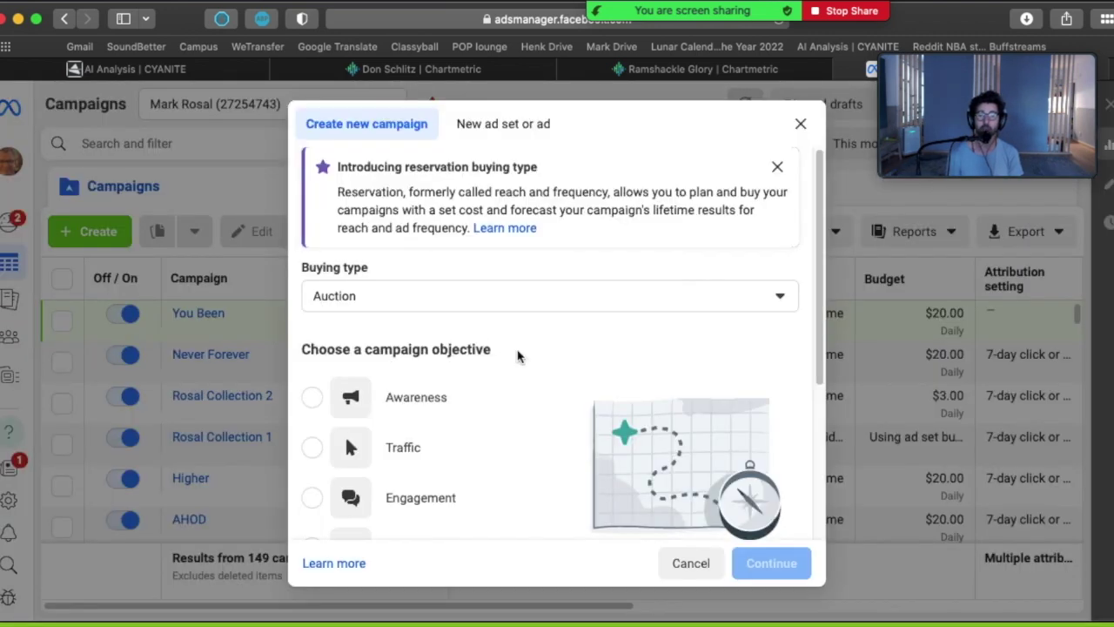
pyautogui.scroll(-5, 493, 331)
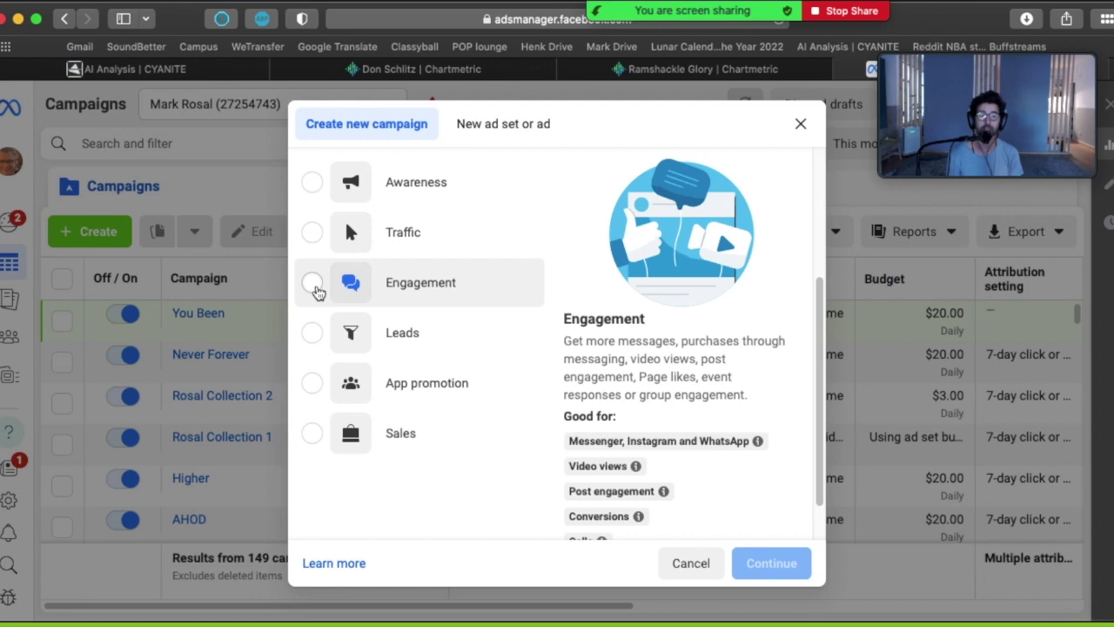
pyautogui.scroll(-1, 316, 290)
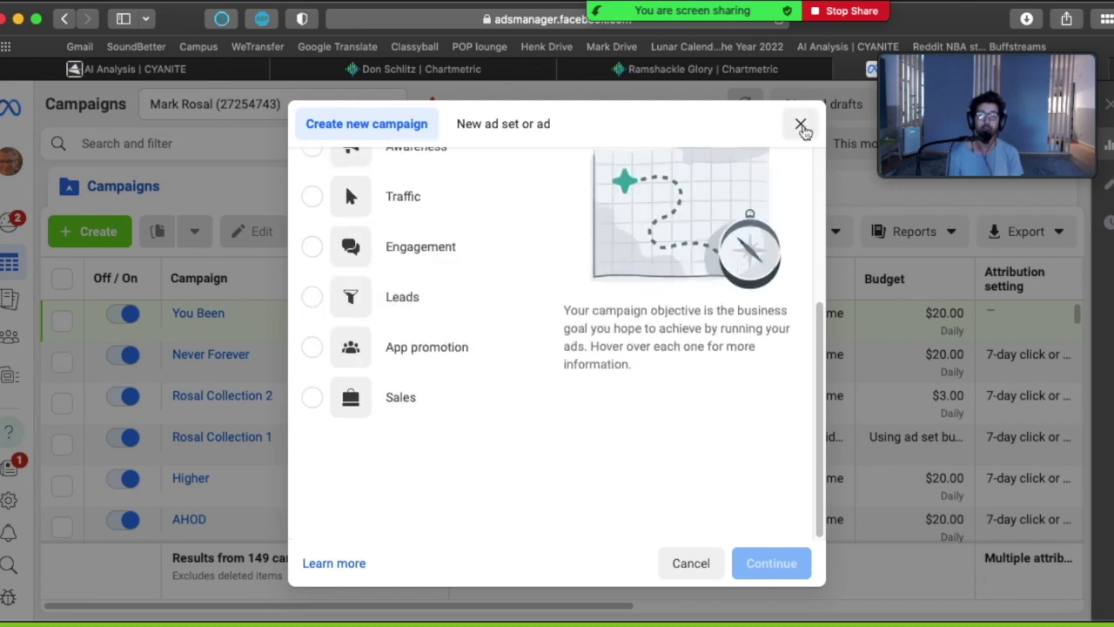
pyautogui.click(801, 126)
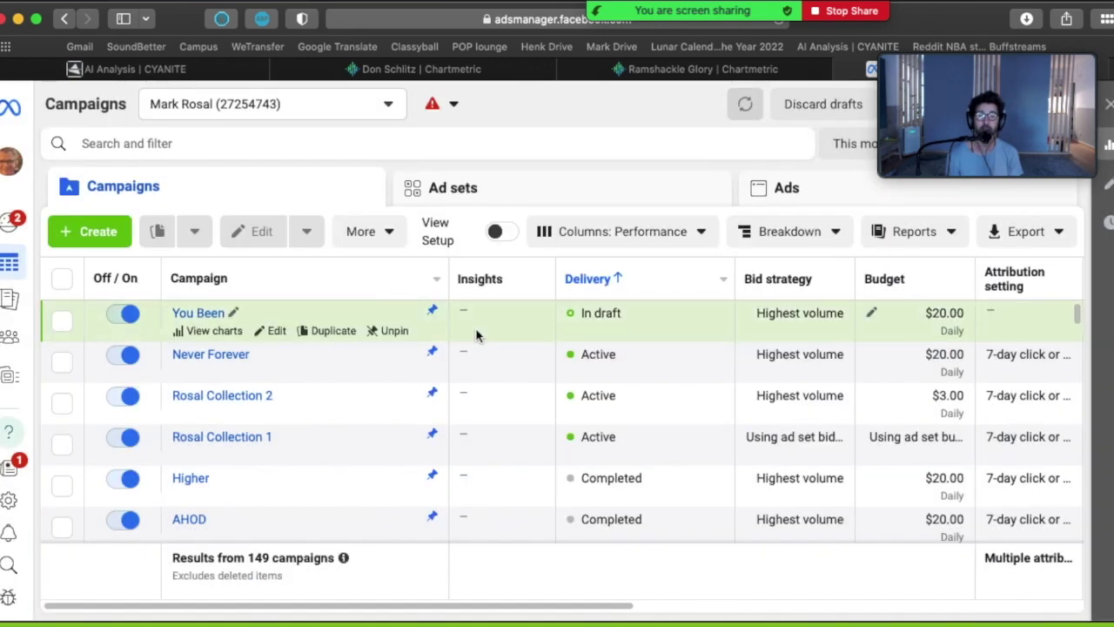
# - Open the Never Forever campaign for editing and examine its buying type, campaign objective, A/B test and Advantage campaign budget settings
pyautogui.click(277, 373)
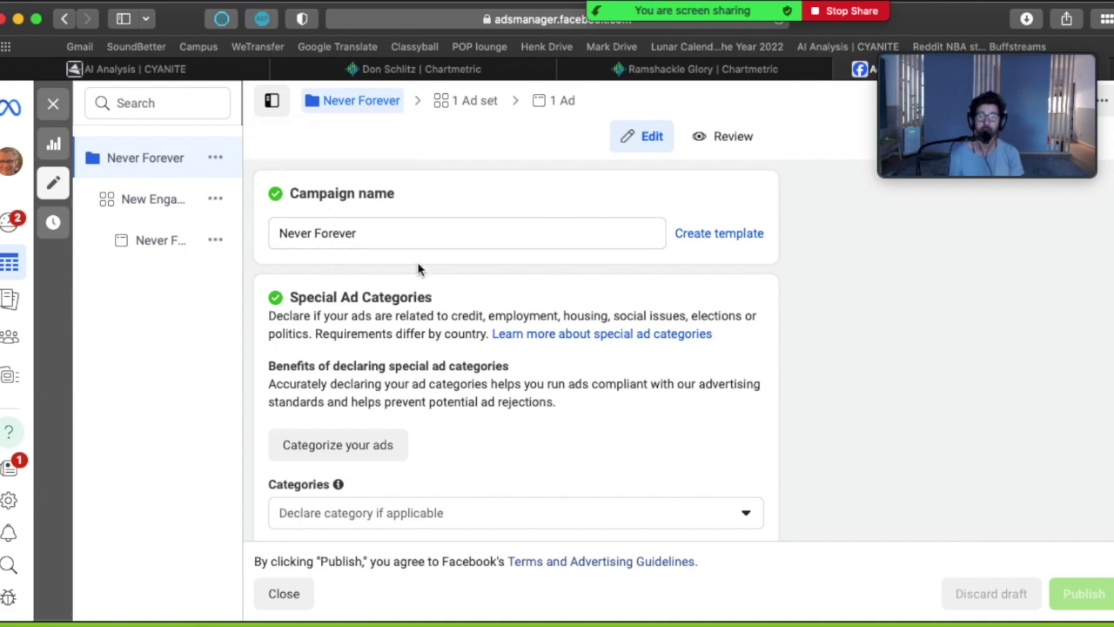
pyautogui.scroll(-5, 418, 270)
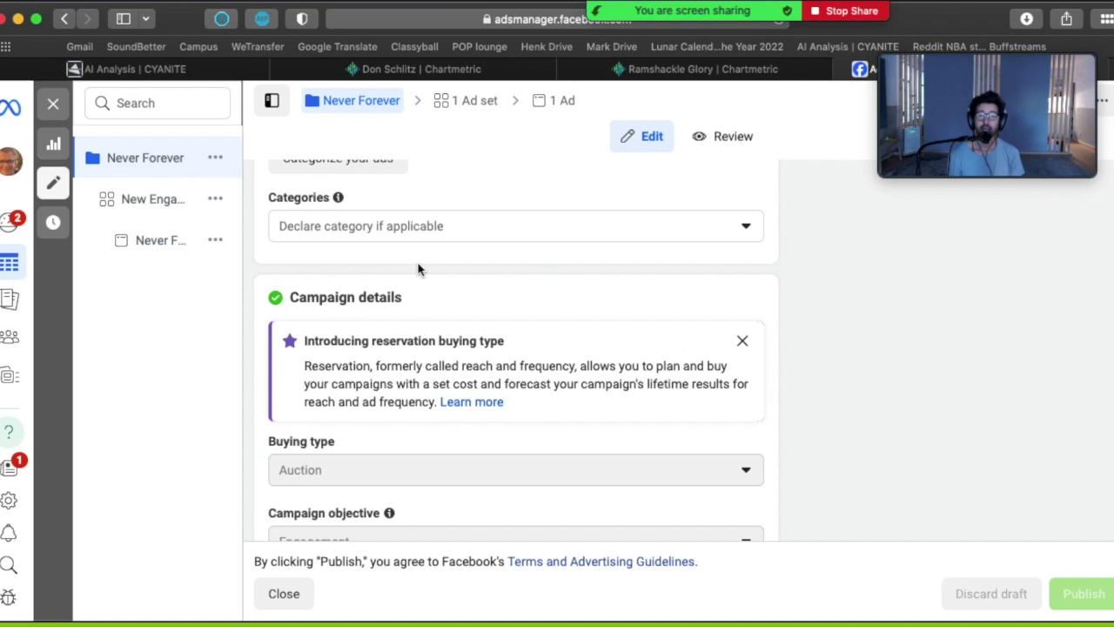
pyautogui.scroll(-2, 417, 261)
pyautogui.scroll(-2, 418, 266)
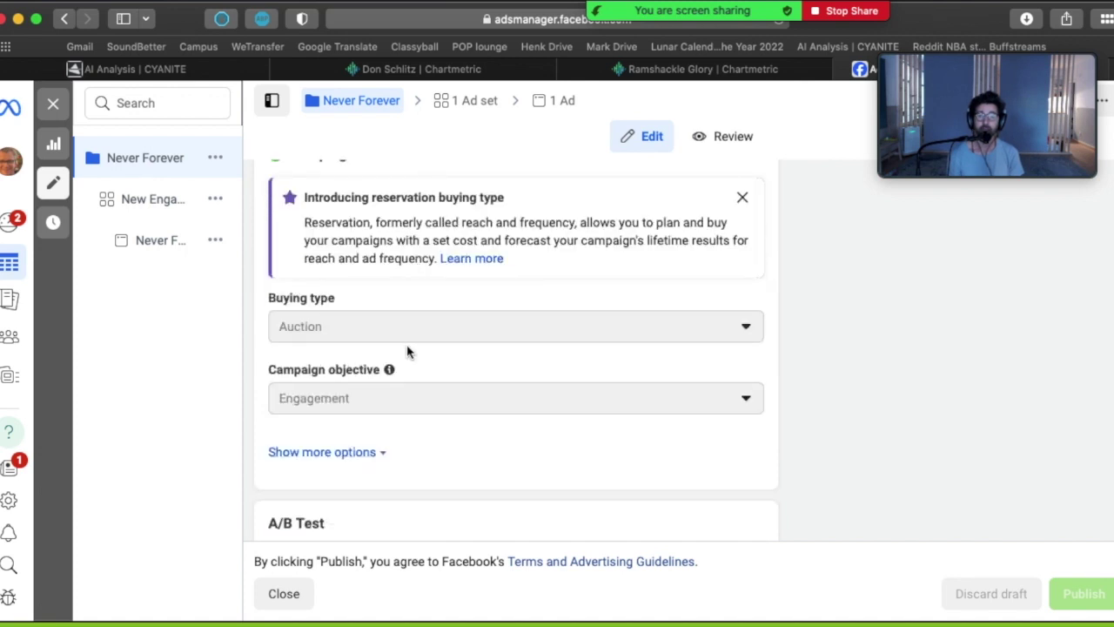
pyautogui.scroll(1, 373, 353)
pyautogui.scroll(-1, 370, 342)
pyautogui.scroll(-6, 348, 401)
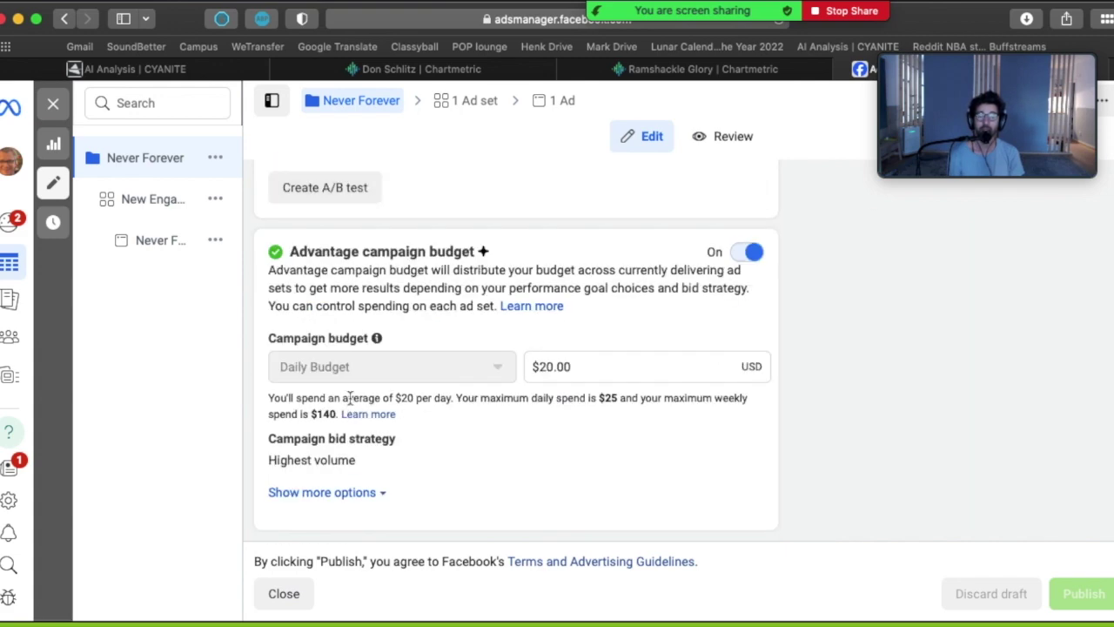
pyautogui.scroll(10, 349, 398)
pyautogui.scroll(-9, 351, 403)
pyautogui.scroll(-1, 351, 403)
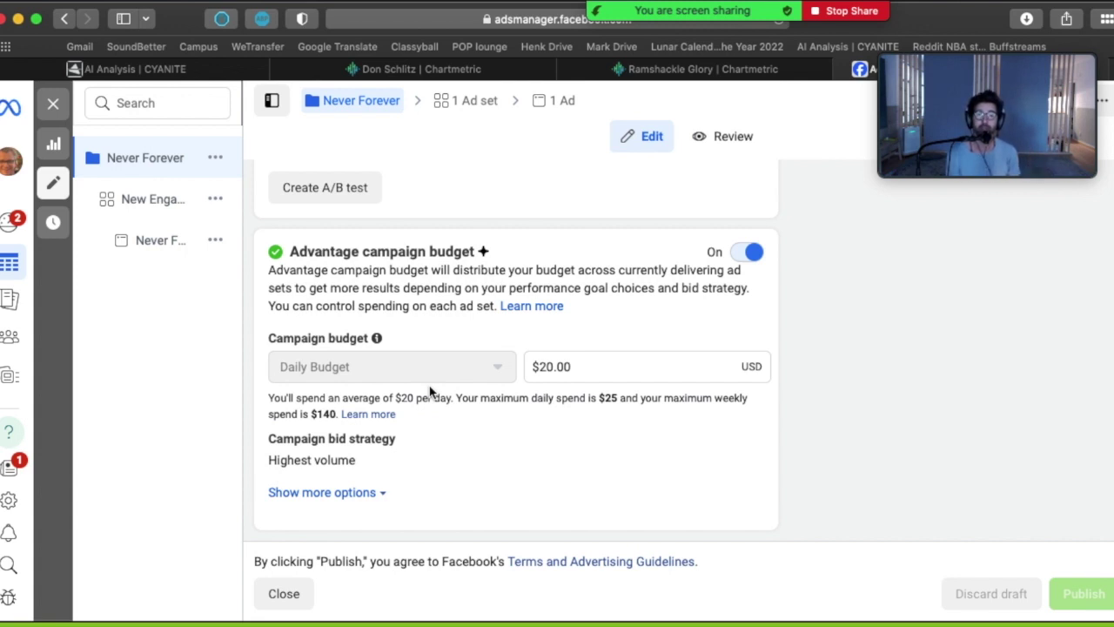
# - Open the Never Forever campaign's New Engagement Ad Set and examine its conversion location, performance goal, pixel and conversion event
pyautogui.click(149, 198)
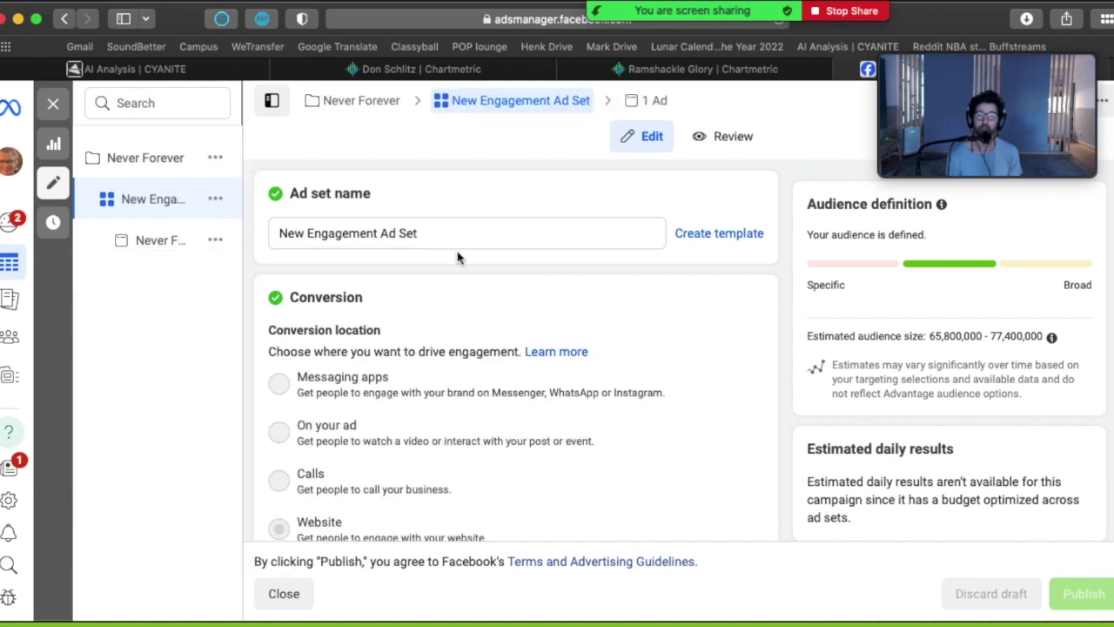
pyautogui.scroll(-3, 452, 255)
pyautogui.scroll(1, 459, 255)
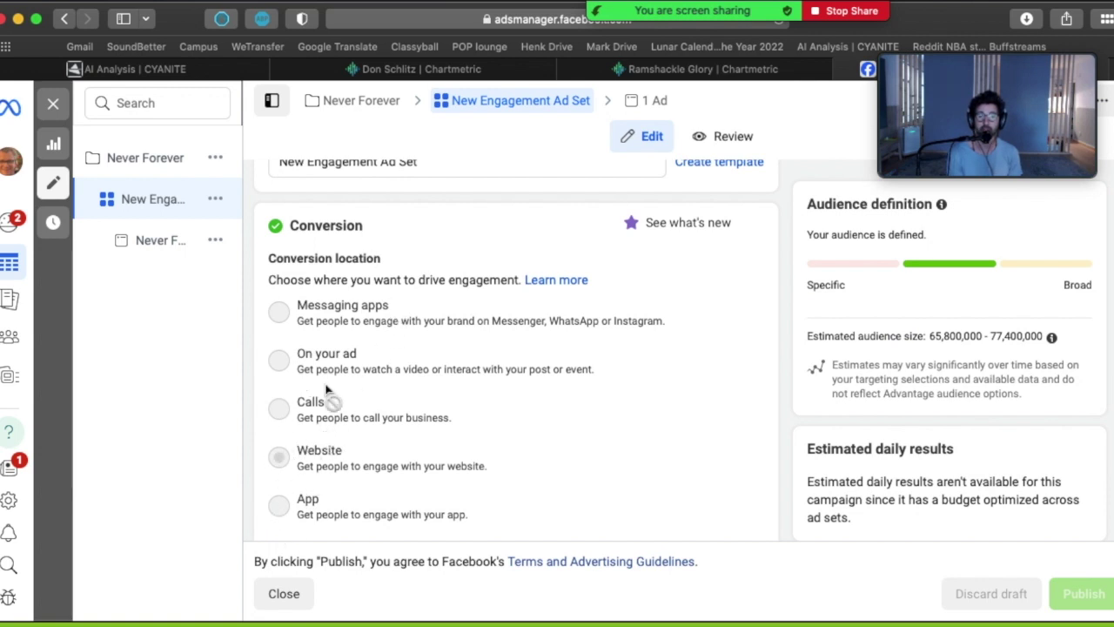
pyautogui.scroll(-2, 390, 378)
pyautogui.scroll(2, 392, 376)
pyautogui.scroll(-2, 308, 261)
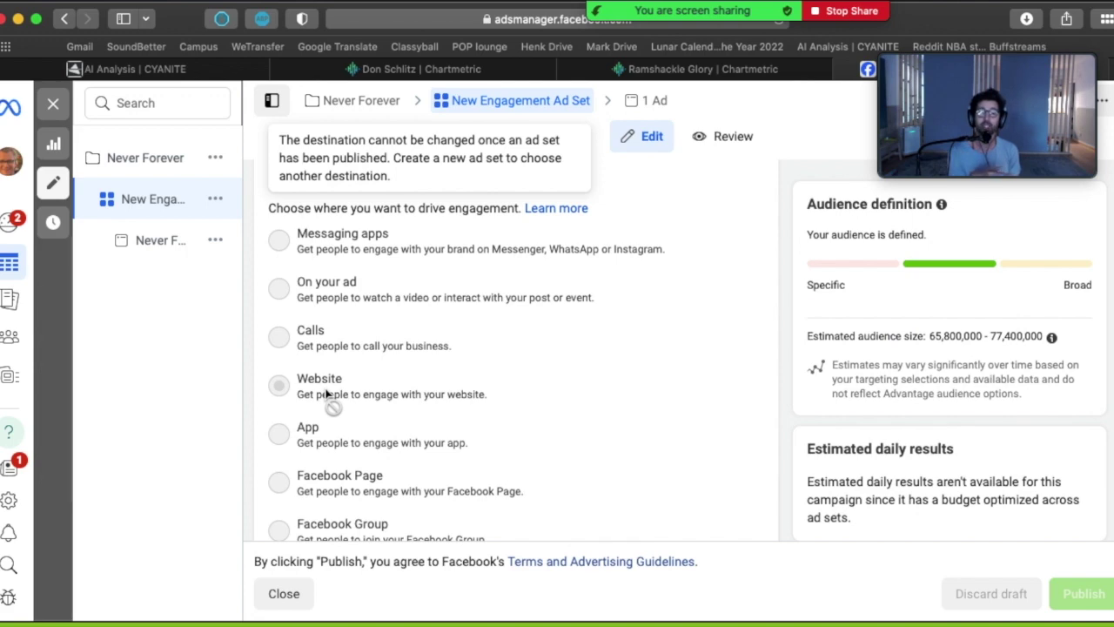
pyautogui.scroll(-5, 326, 396)
pyautogui.scroll(1, 331, 384)
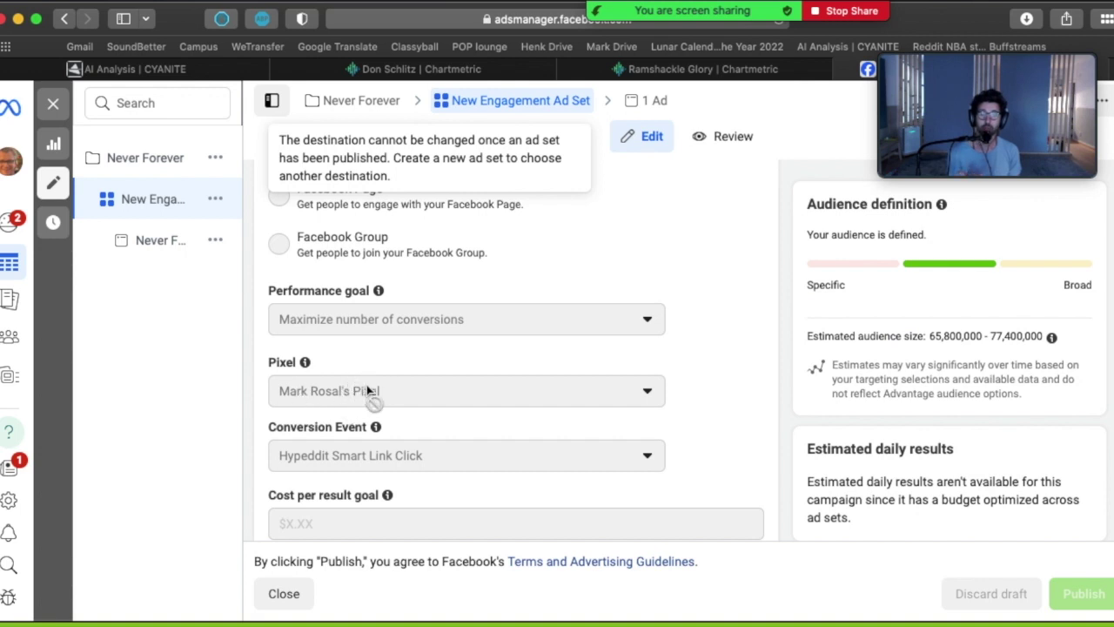
pyautogui.scroll(2, 390, 399)
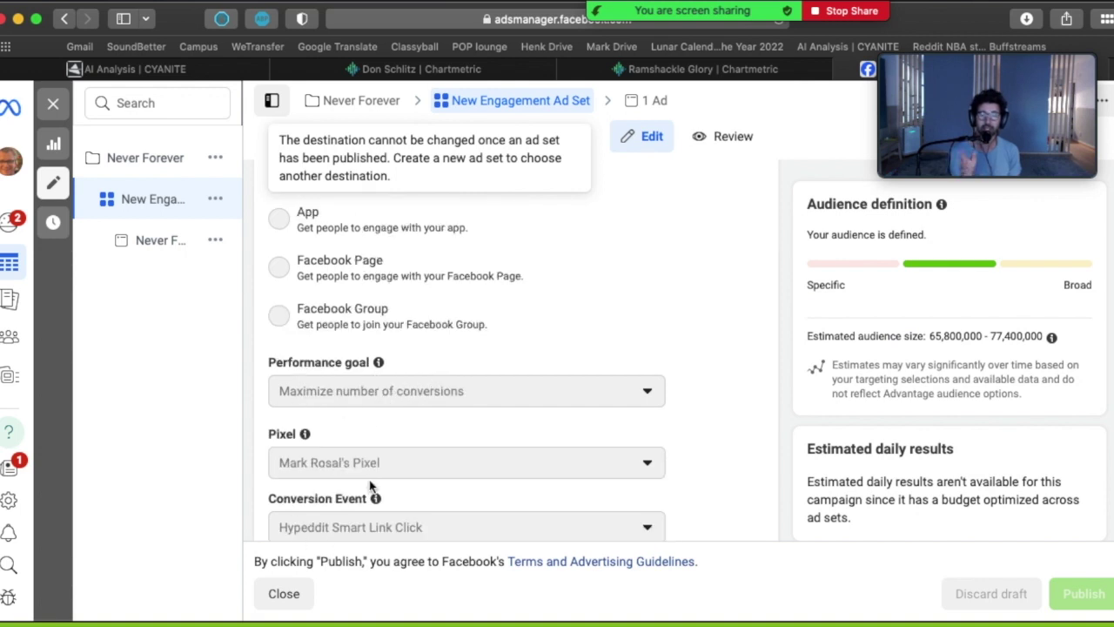
# - Return to the campaign list and create a new auction campaign with the Engagement objective using the tailored messages setup
pyautogui.click(67, 20)
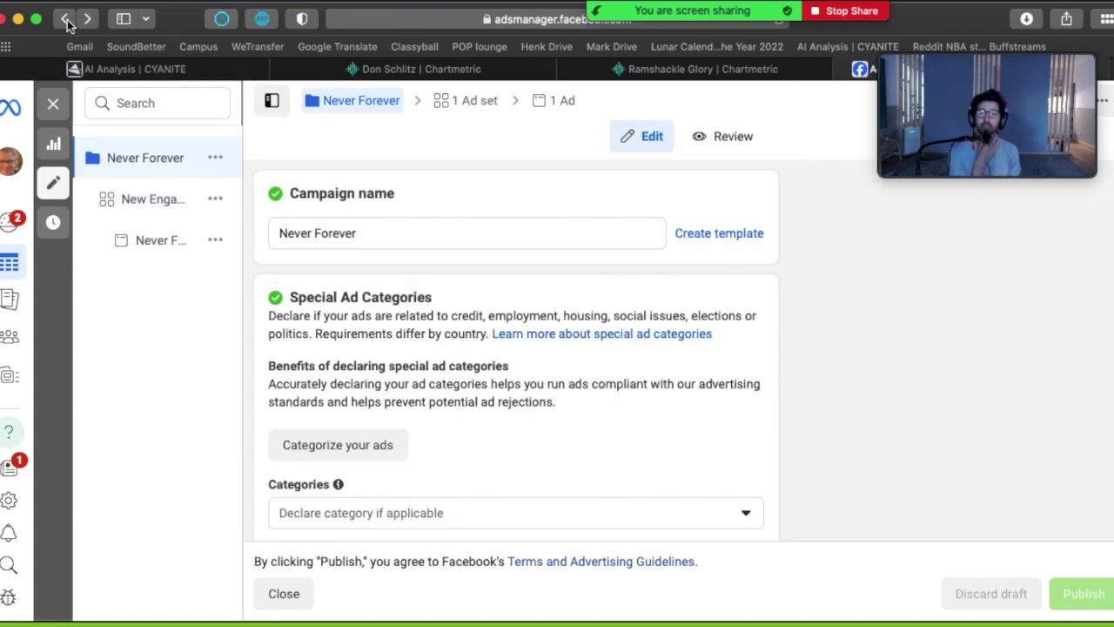
pyautogui.click(67, 20)
pyautogui.click(97, 229)
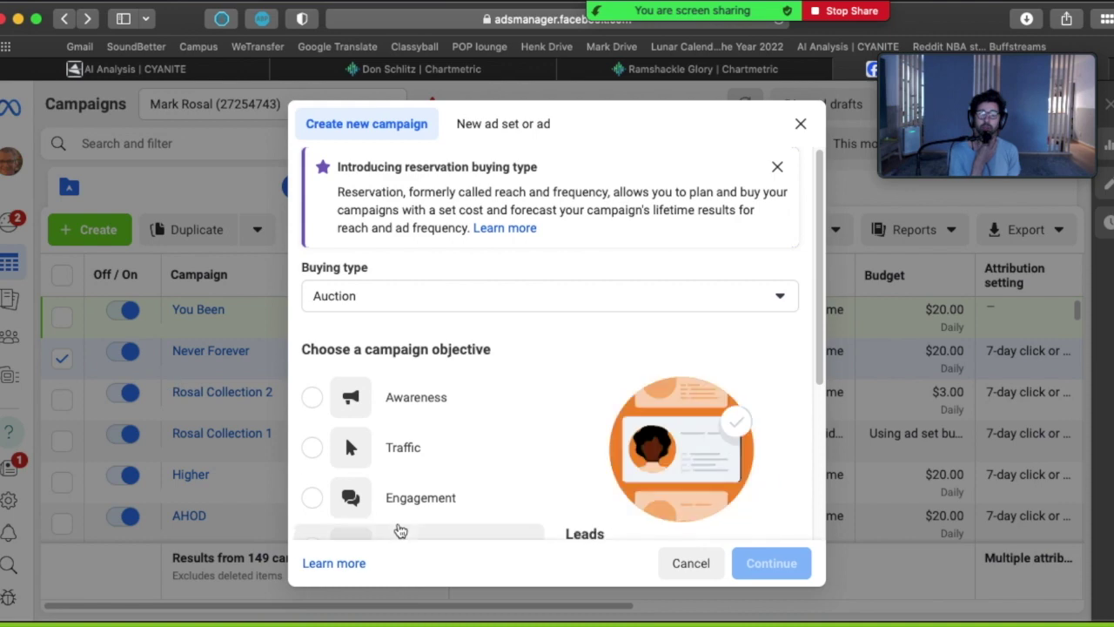
pyautogui.scroll(-5, 587, 346)
pyautogui.click(445, 248)
pyautogui.click(771, 562)
pyautogui.click(767, 513)
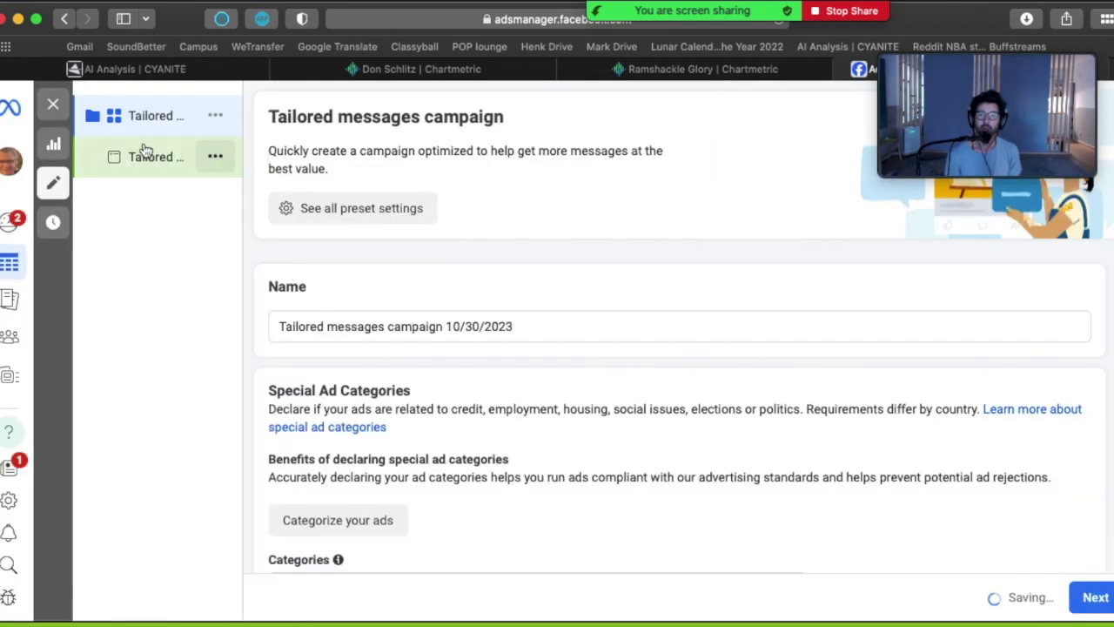
# - Examine the tailored messages campaign's conversion and ad creative settings, dismiss the recommendations, and go back to the campaign list
pyautogui.scroll(-5, 497, 410)
pyautogui.scroll(-2, 499, 419)
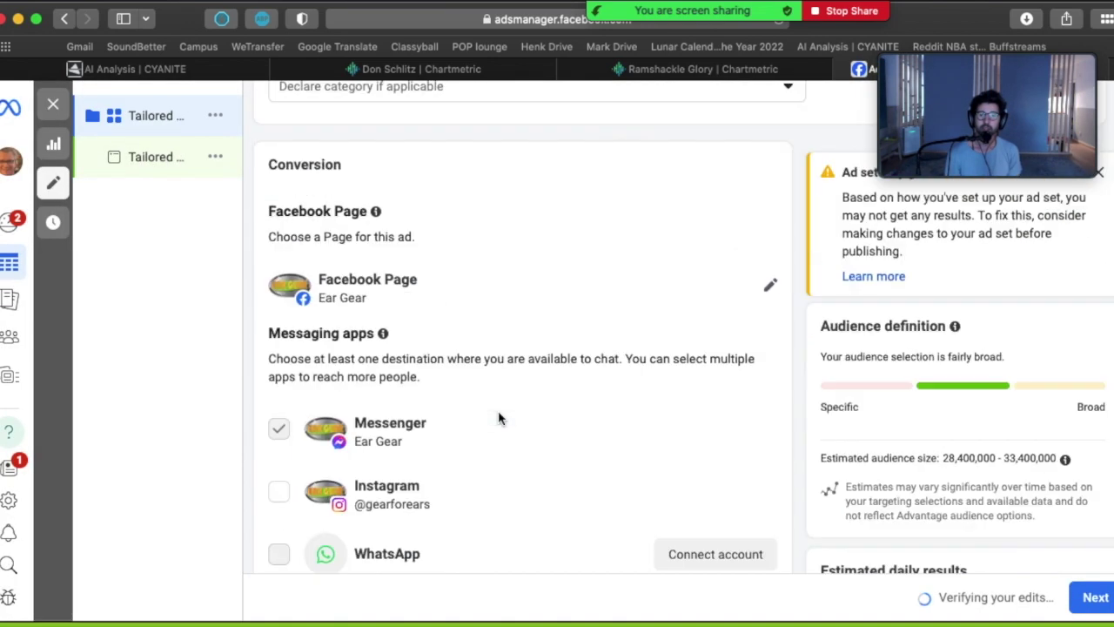
pyautogui.click(165, 154)
pyautogui.scroll(-2, 417, 316)
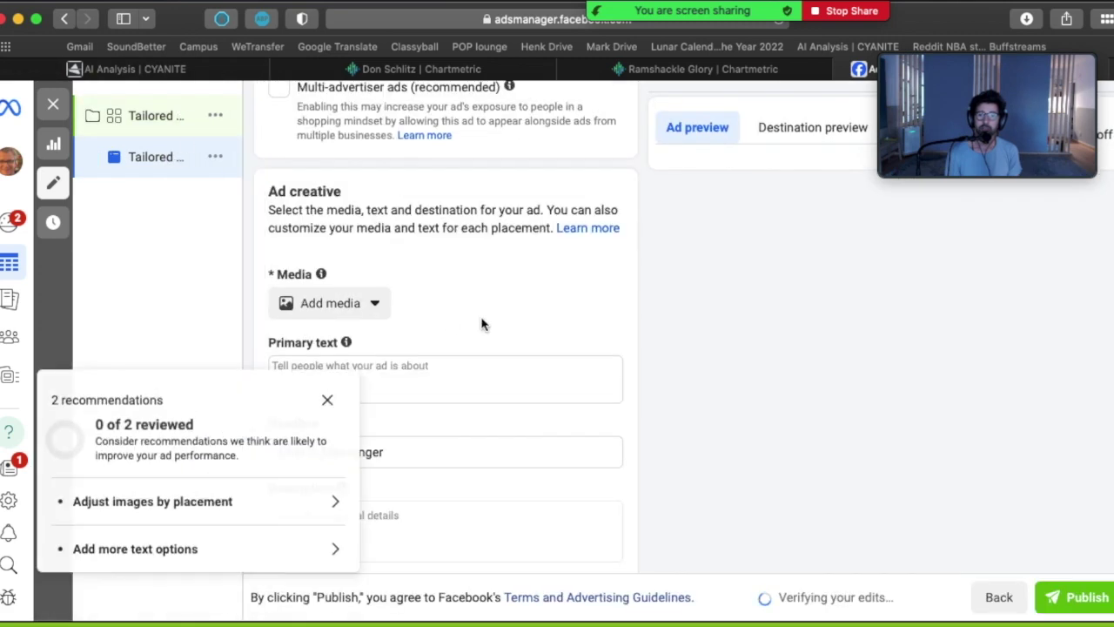
pyautogui.scroll(-2, 483, 324)
pyautogui.click(329, 399)
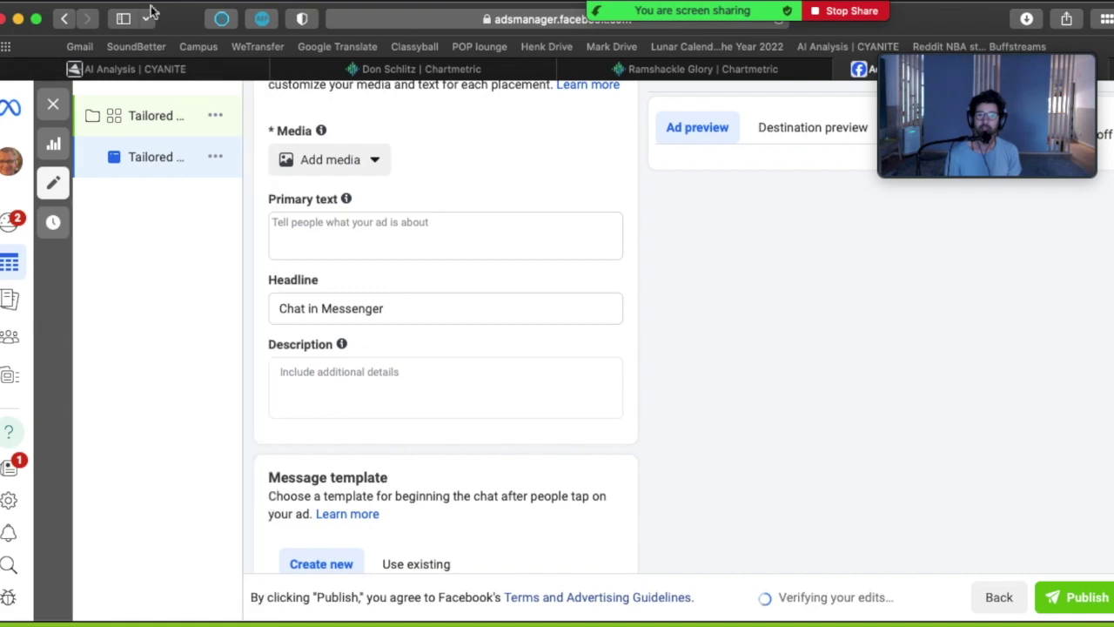
pyautogui.click(67, 19)
pyautogui.click(67, 19)
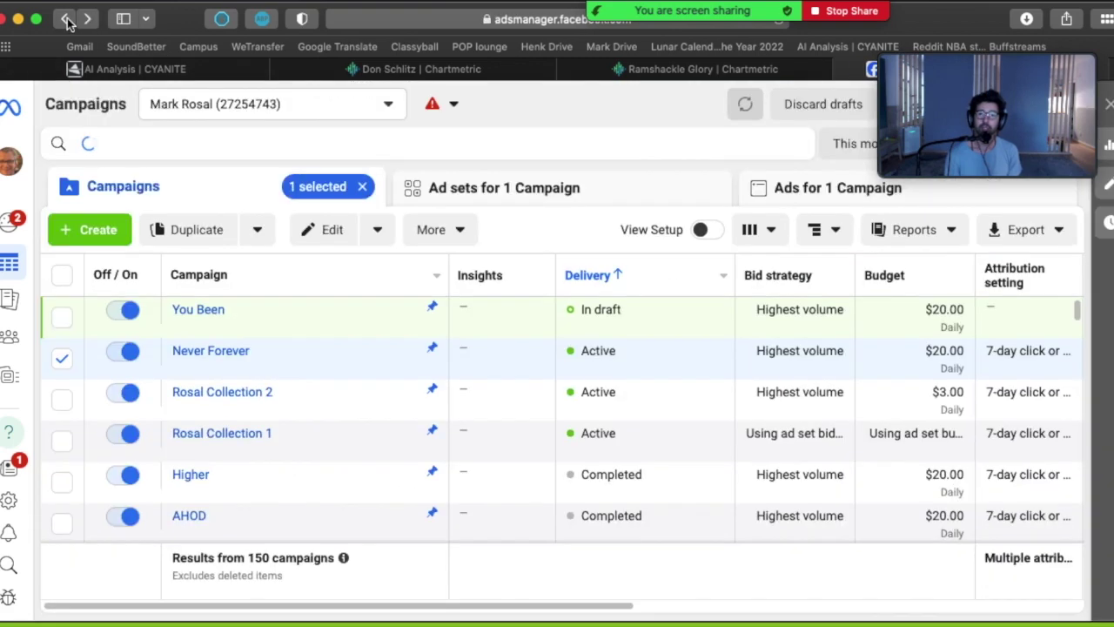
# - Open the draft You Been campaign for editing and examine its buying type, campaign objective and Advantage campaign budget
pyautogui.moveTo(252, 322)
pyautogui.click(272, 326)
pyautogui.scroll(-5, 398, 393)
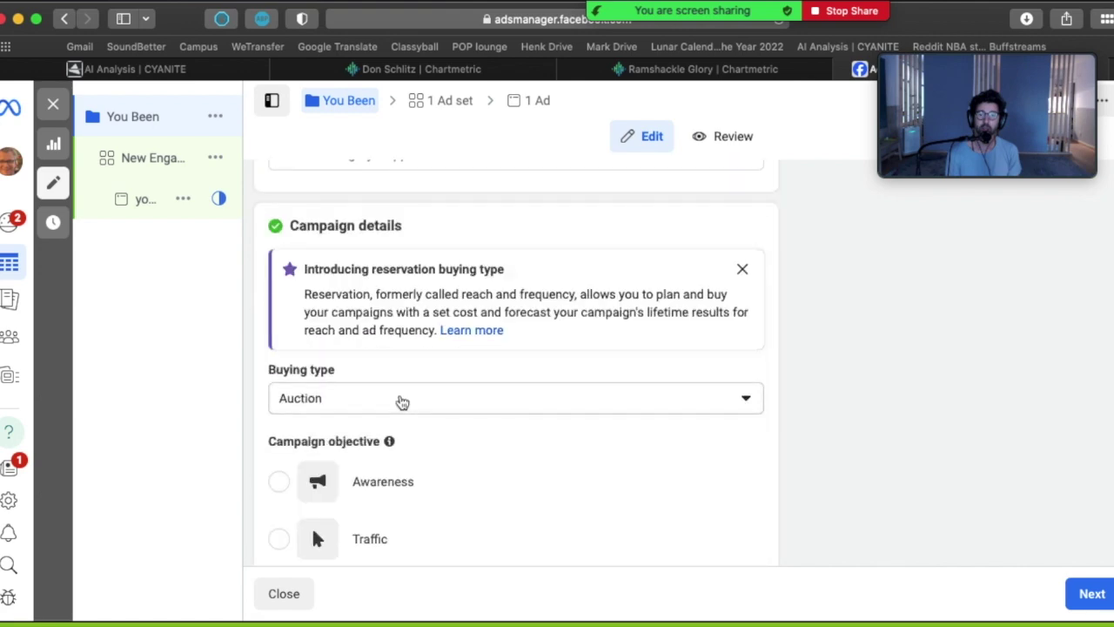
pyautogui.scroll(-2, 401, 401)
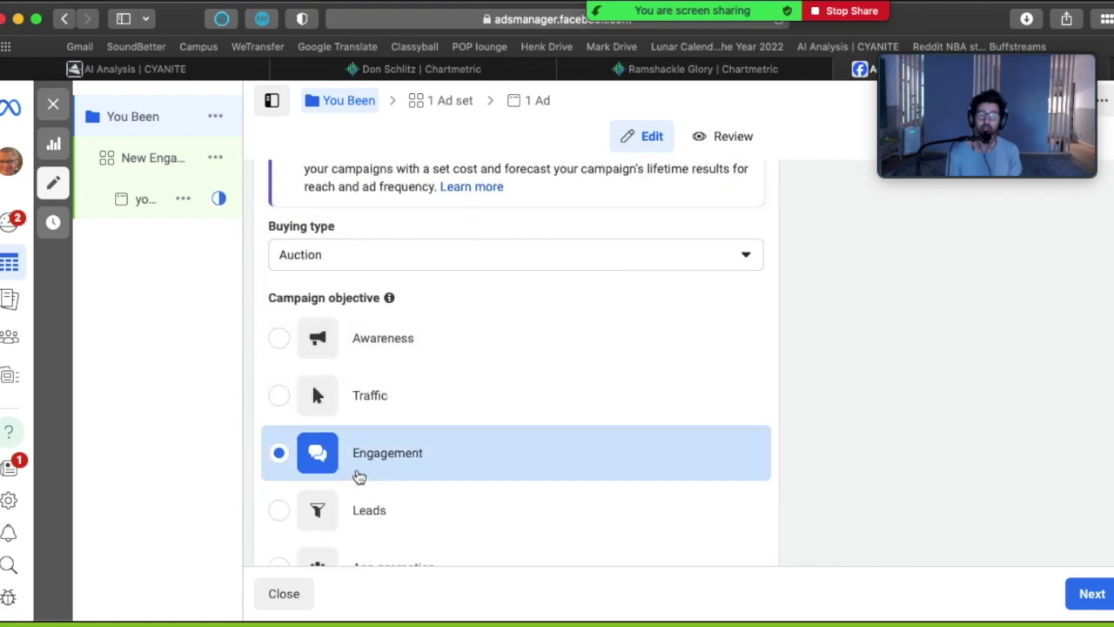
pyautogui.scroll(-10, 359, 477)
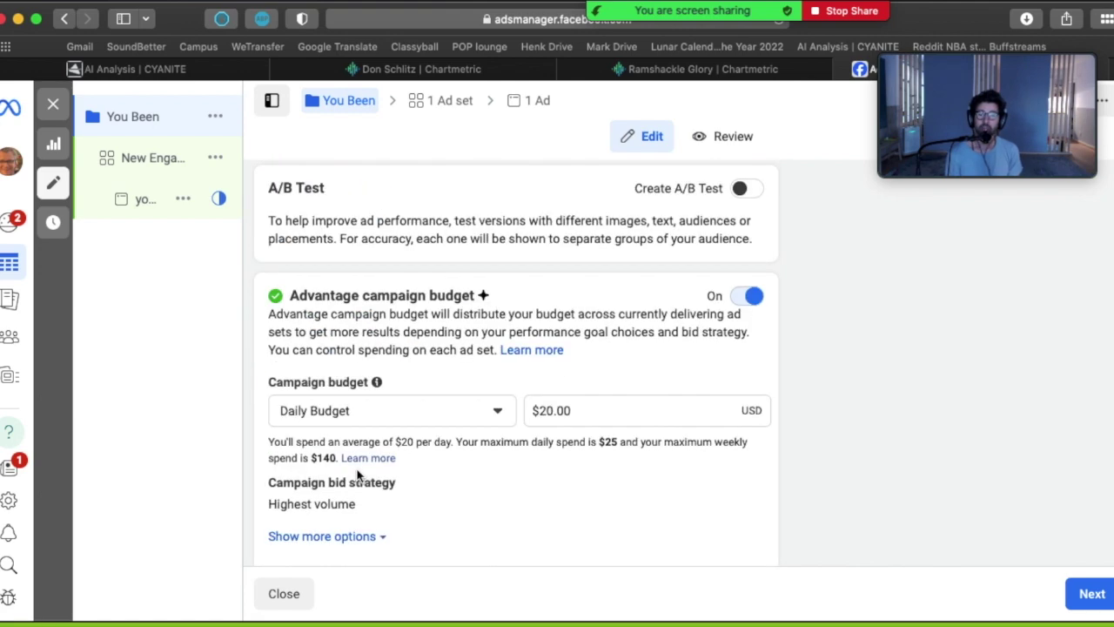
# - In the You Been campaign's New Engagement Ad Set, select the account's active pixel and check the conversion event and dynamic creative settings
pyautogui.click(154, 177)
pyautogui.scroll(-3, 512, 337)
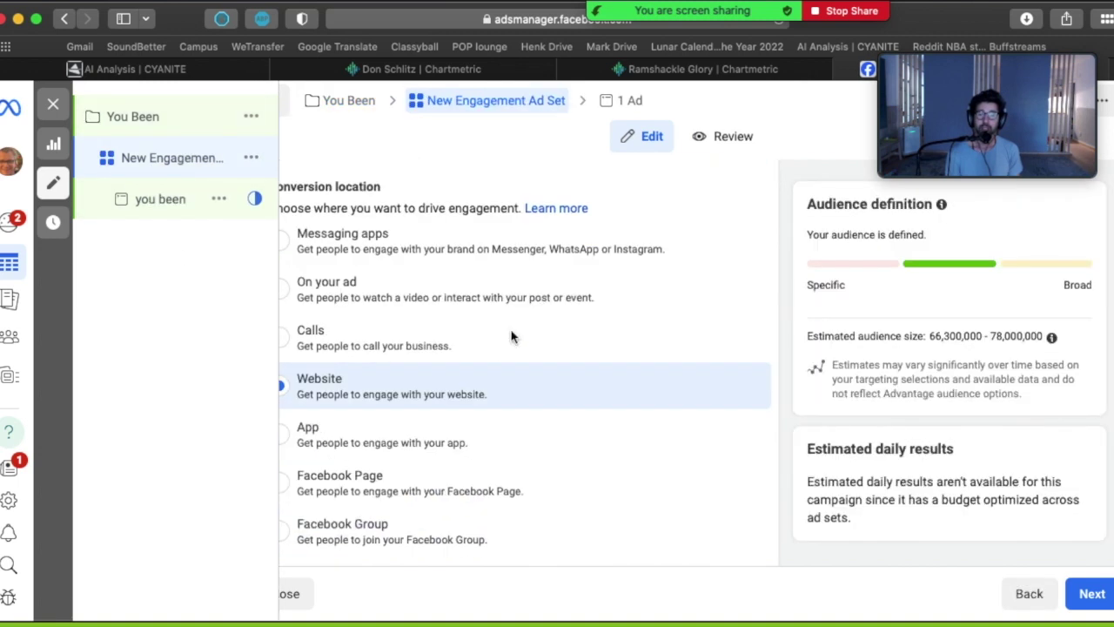
pyautogui.scroll(-4, 468, 402)
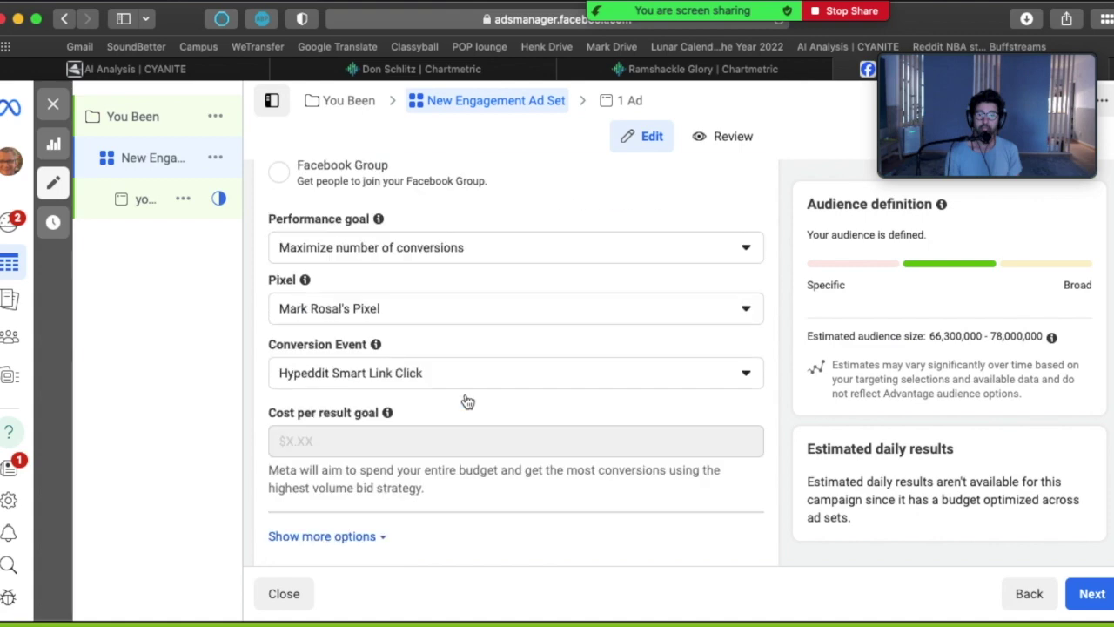
pyautogui.click(424, 311)
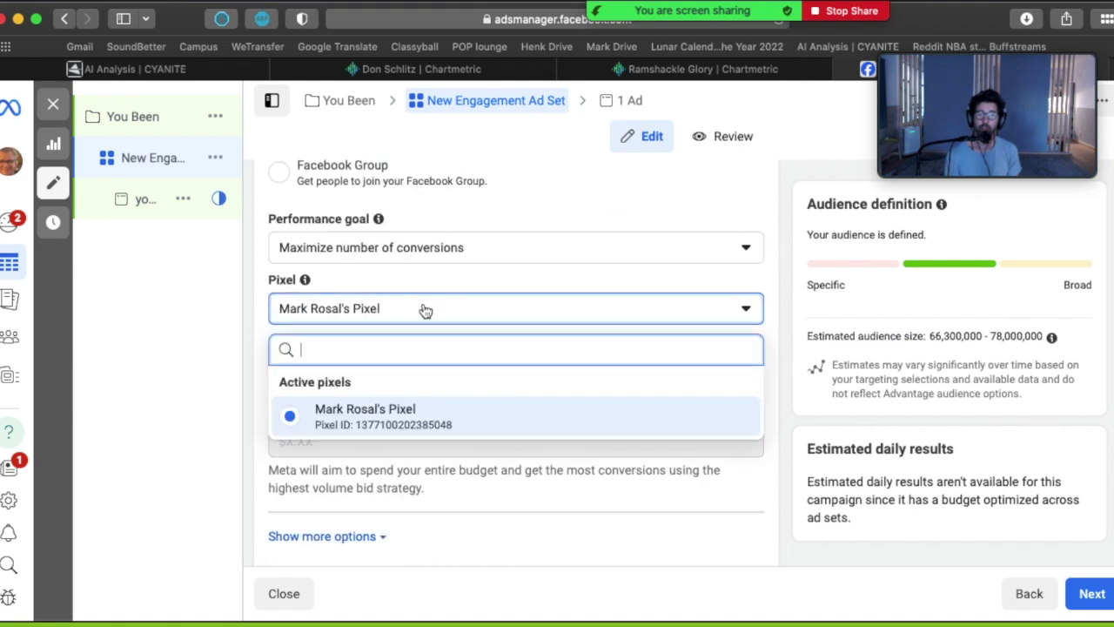
pyautogui.click(384, 422)
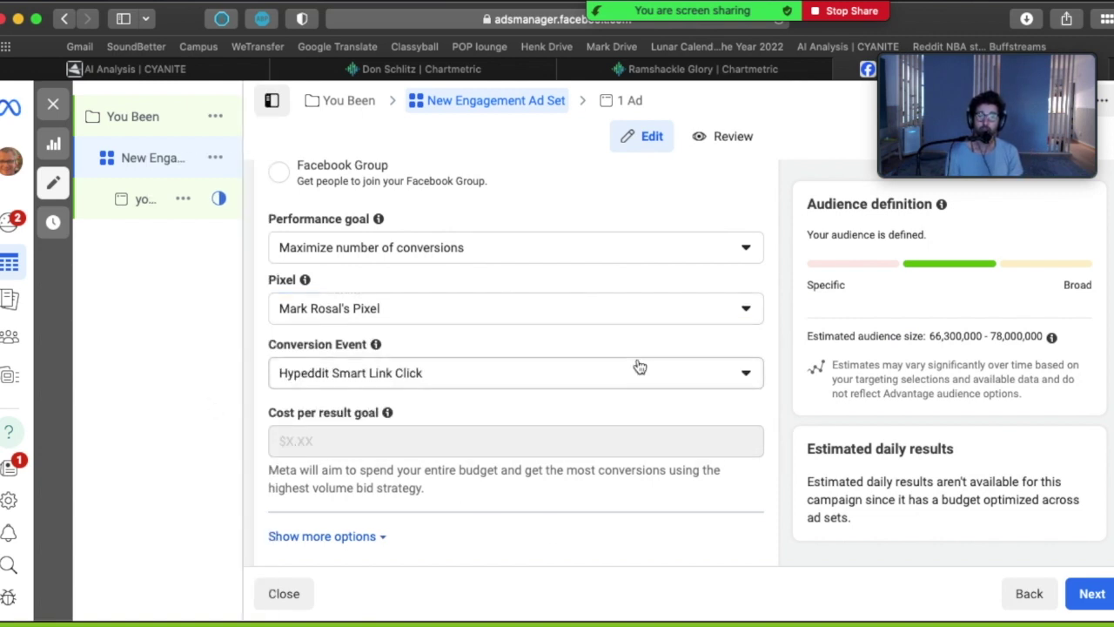
pyautogui.scroll(-2, 640, 366)
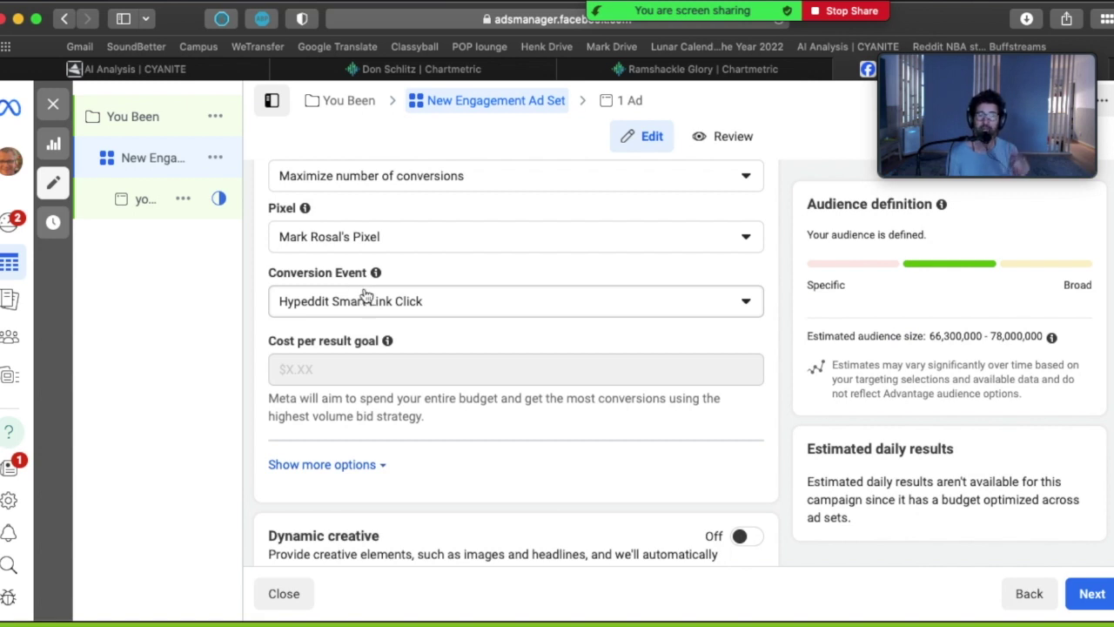
pyautogui.scroll(-5, 365, 296)
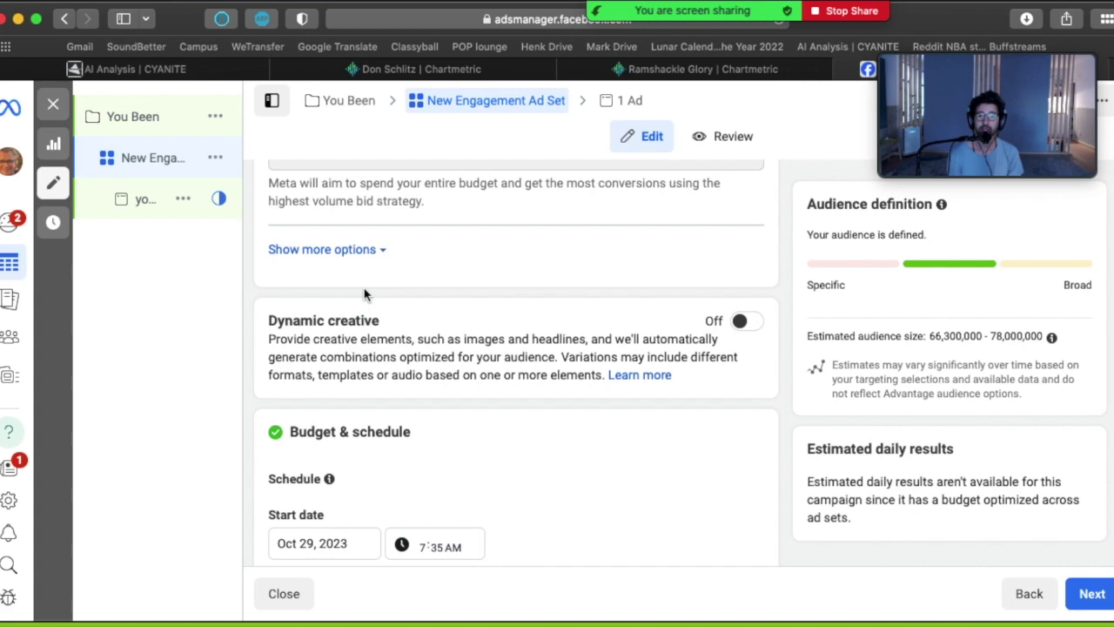
# - Examine the ad set's budget and schedule section, including the start date and the optional end date
pyautogui.scroll(-3, 365, 296)
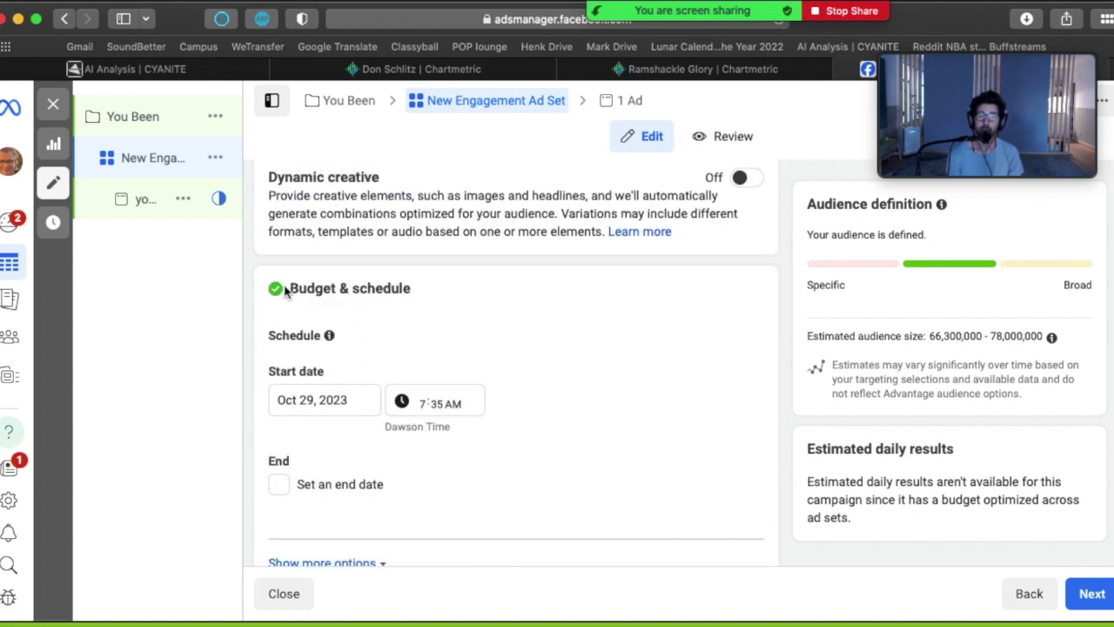
pyautogui.scroll(-3, 327, 349)
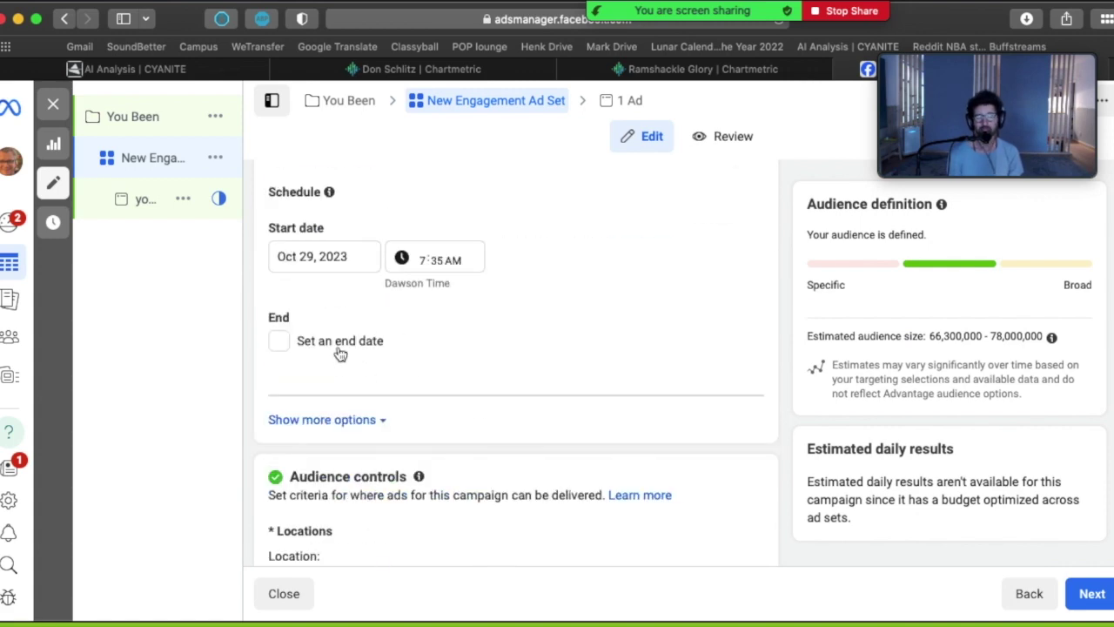
pyautogui.scroll(3, 340, 352)
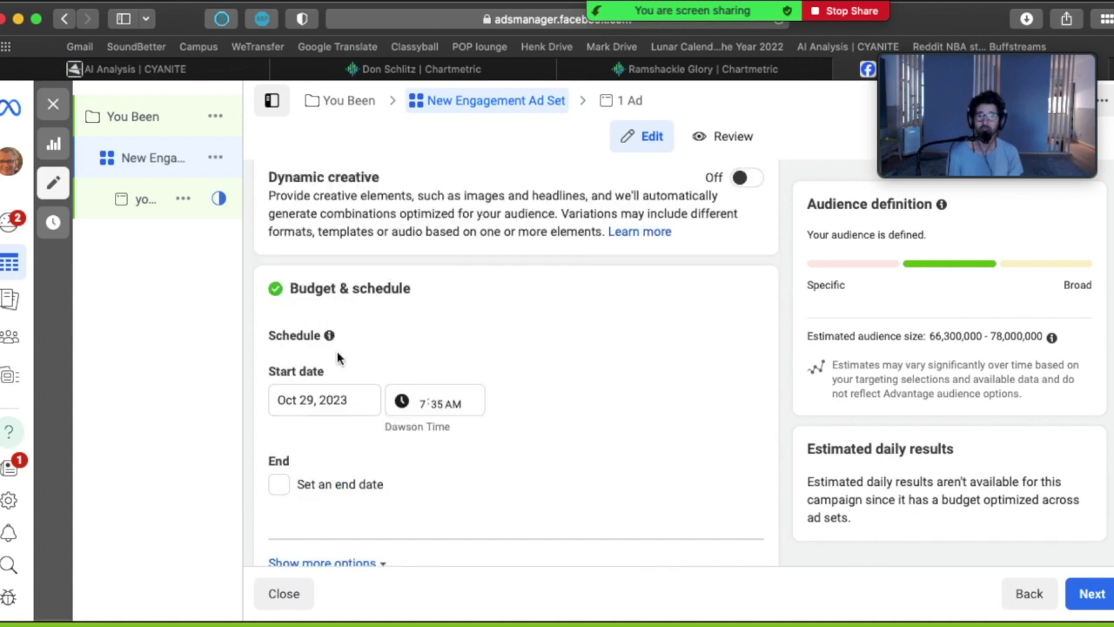
pyautogui.scroll(-2, 337, 359)
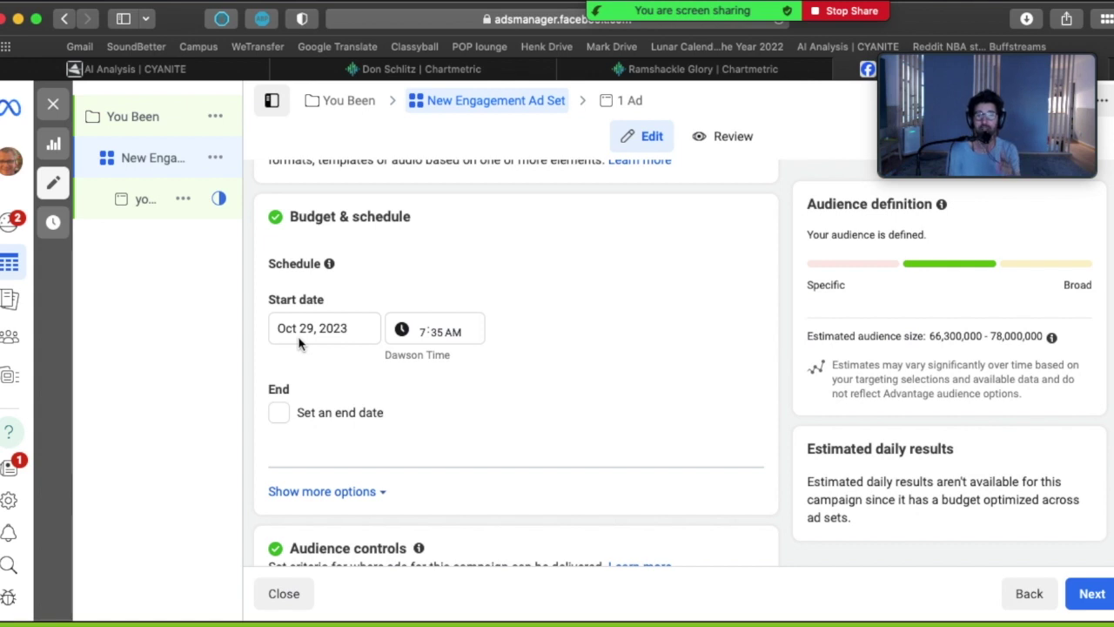
# - Examine the ad set's target locations and its Advantage+ audience age, gender and Spotify detailed targeting settings
pyautogui.scroll(-6, 304, 357)
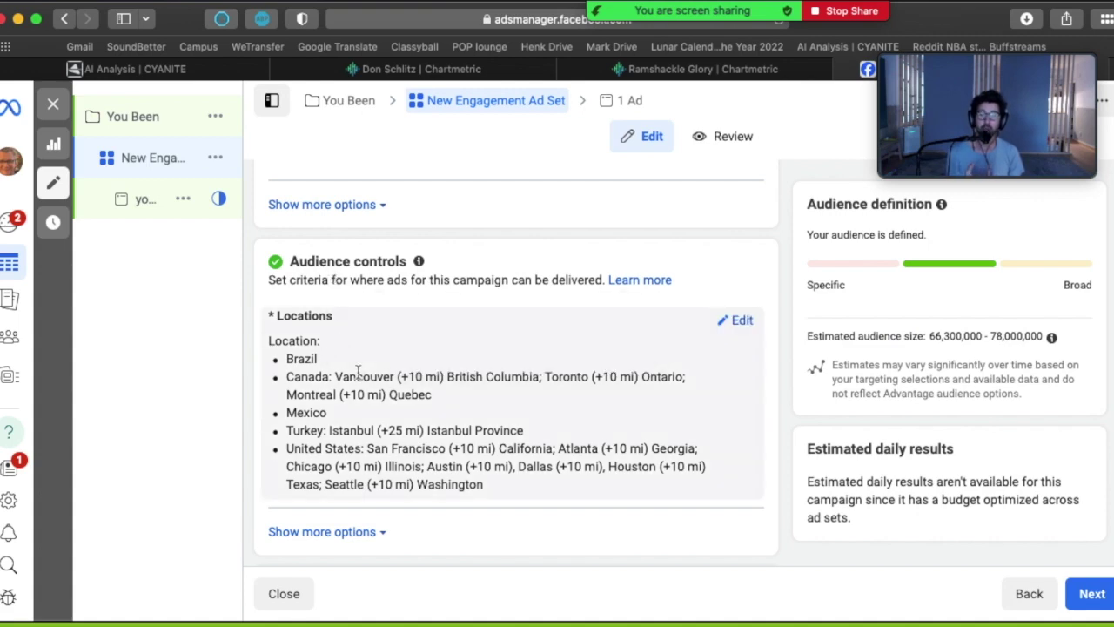
pyautogui.scroll(-5, 357, 373)
pyautogui.scroll(-2, 353, 301)
pyautogui.moveTo(299, 434)
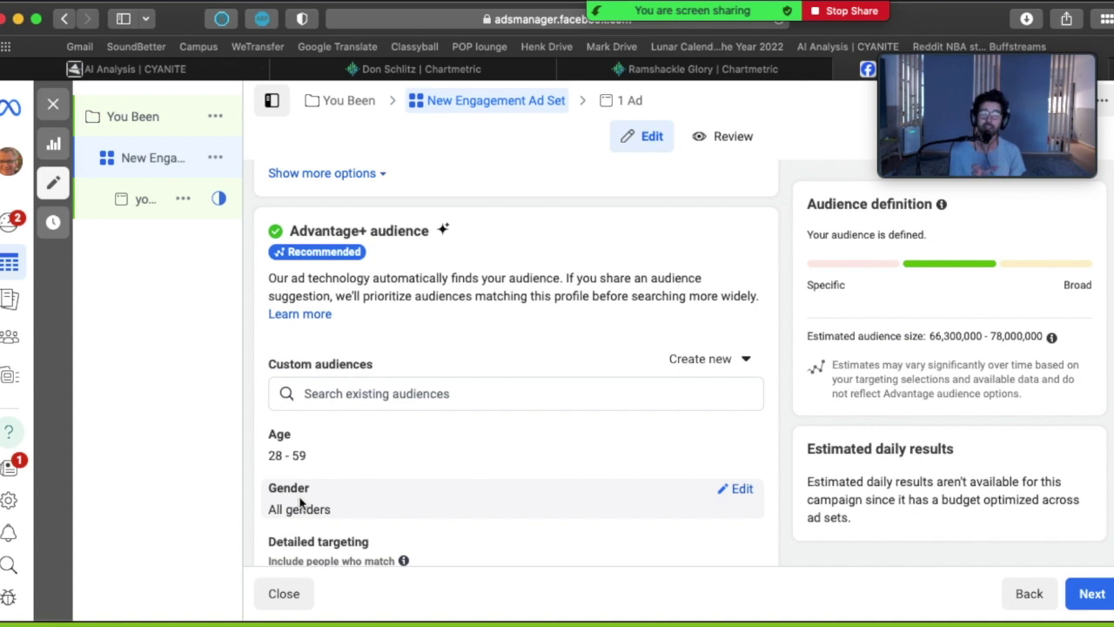
pyautogui.moveTo(316, 489)
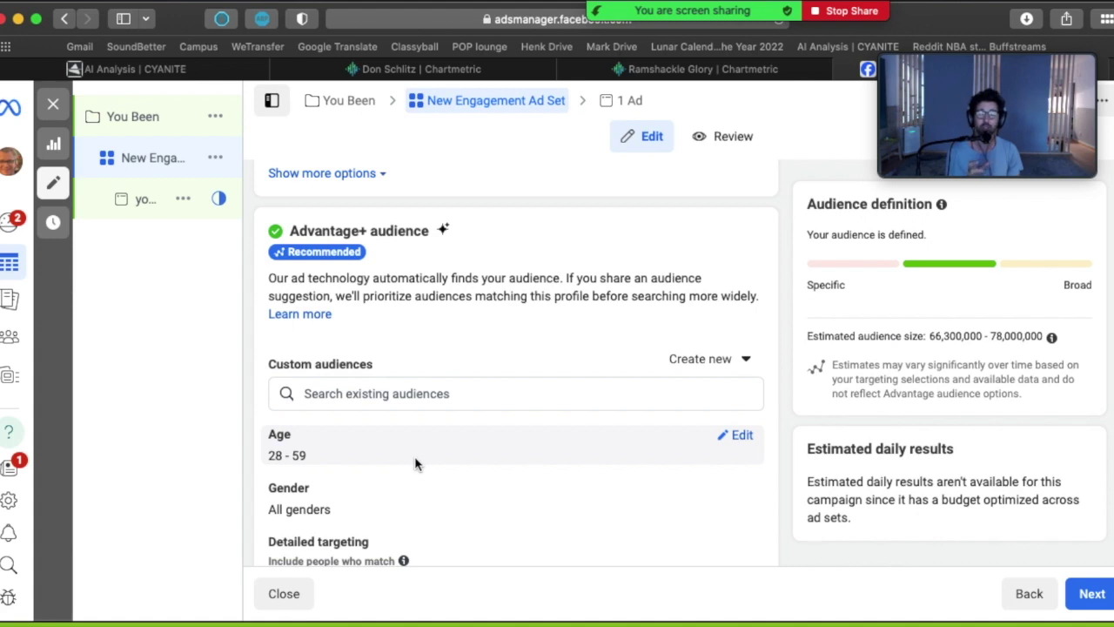
pyautogui.scroll(-2, 415, 464)
pyautogui.scroll(5, 372, 442)
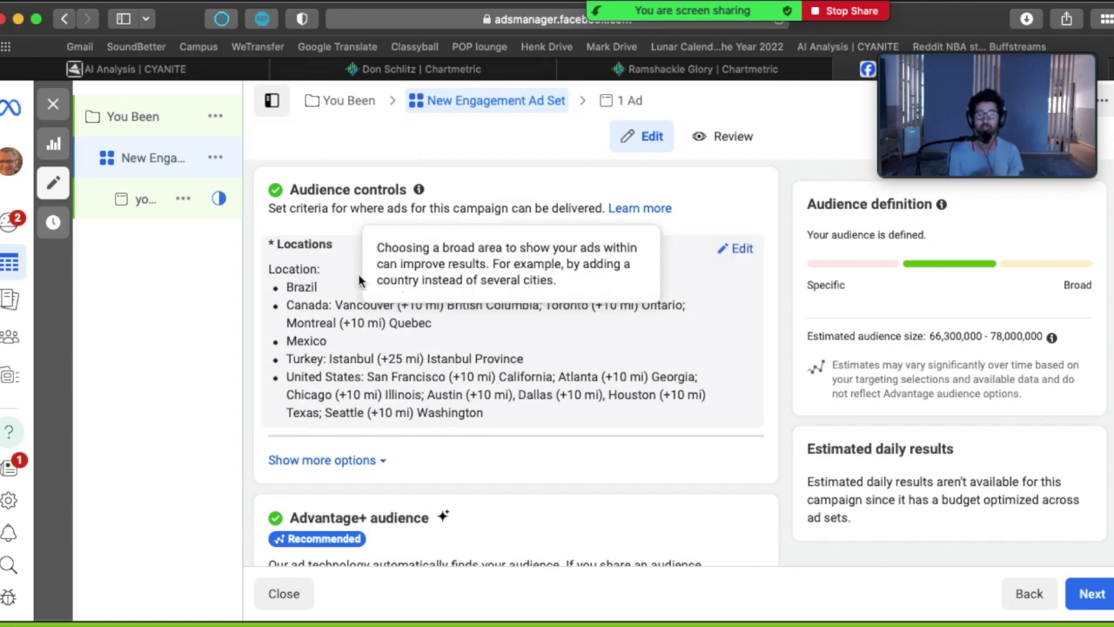
pyautogui.scroll(-5, 361, 281)
pyautogui.scroll(-3, 361, 280)
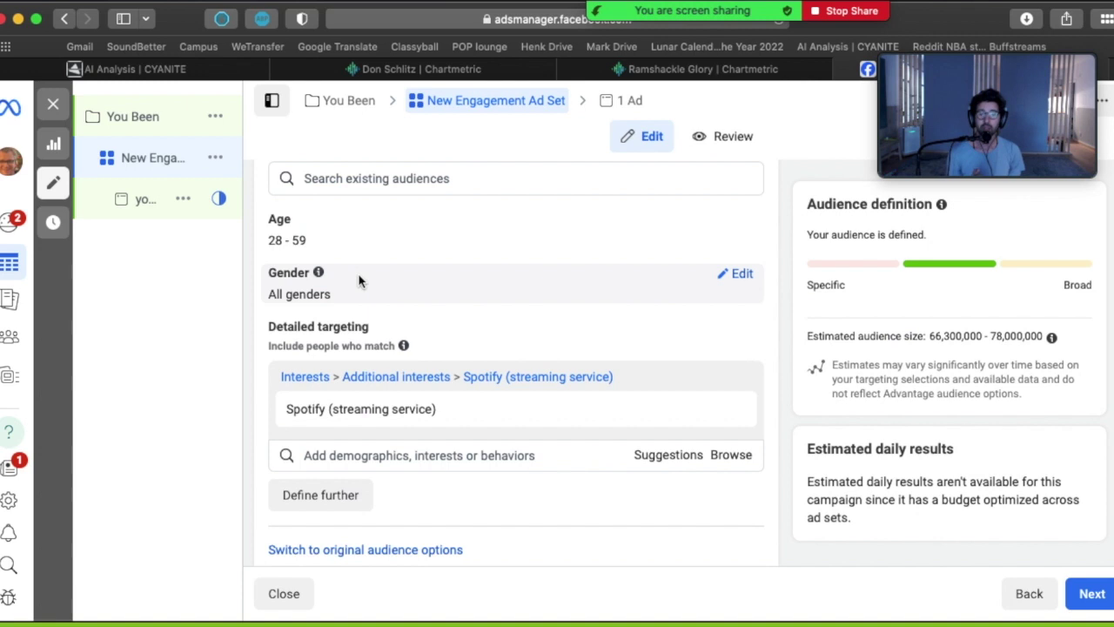
pyautogui.scroll(-2, 361, 280)
pyautogui.moveTo(346, 337)
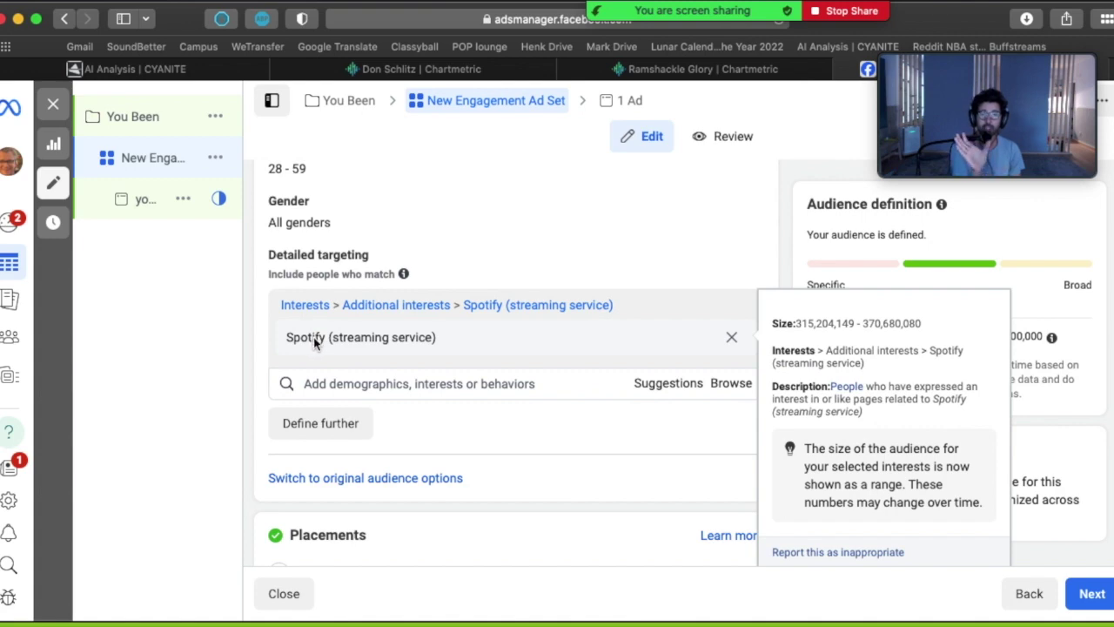
# - Compare Advantage+ and manual placements in the ad set, checking the chosen platforms and the individual Feeds placements
pyautogui.scroll(-3, 313, 339)
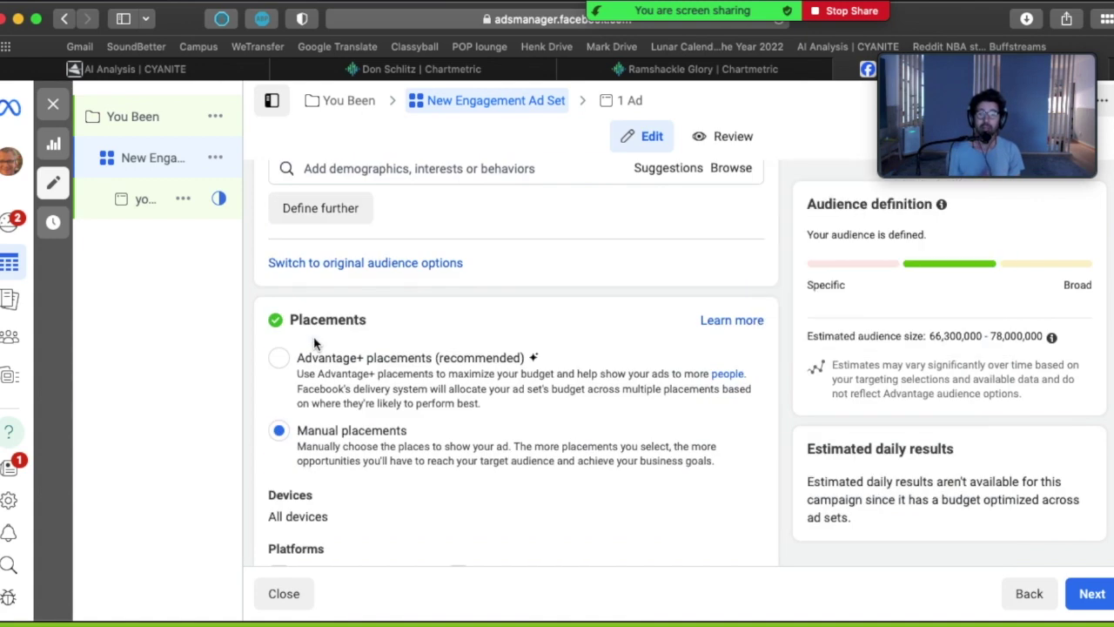
pyautogui.scroll(-2, 316, 344)
pyautogui.scroll(1, 315, 344)
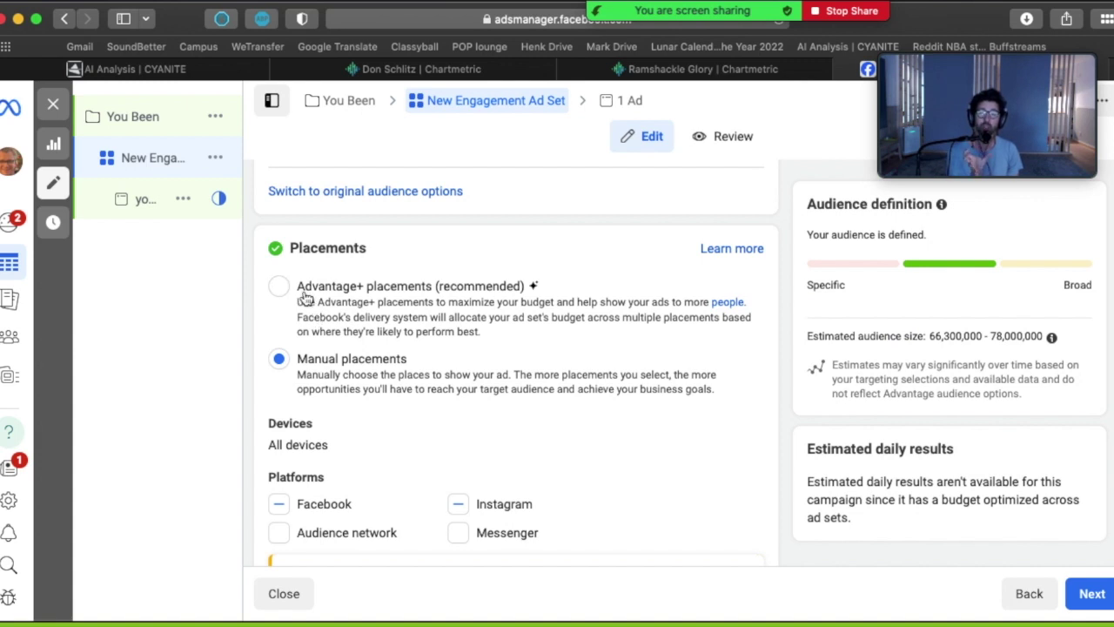
pyautogui.scroll(-2, 339, 442)
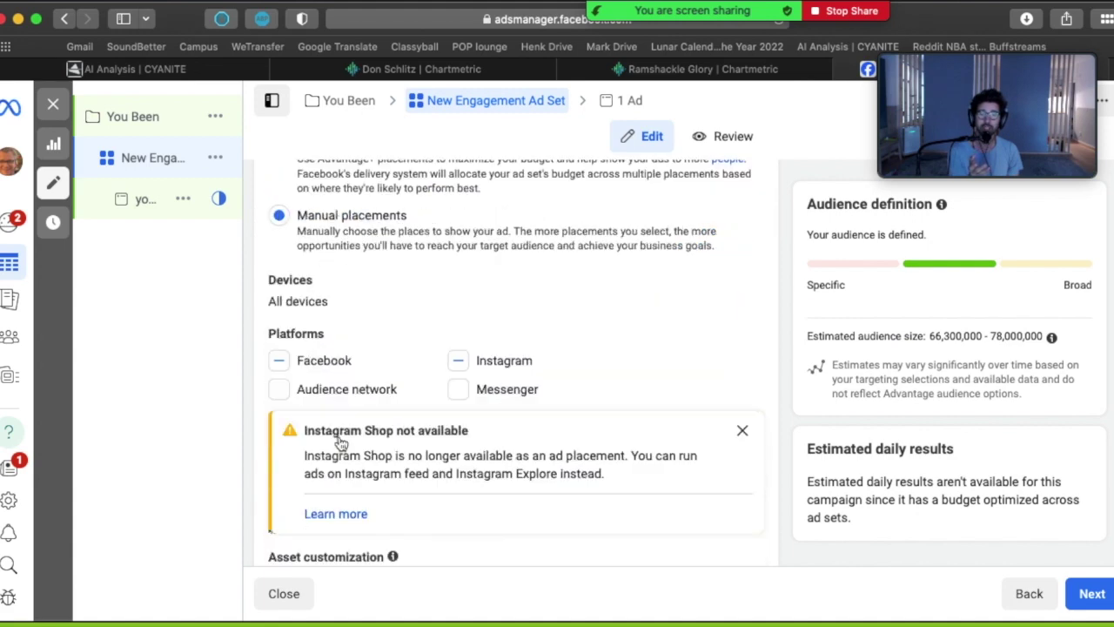
pyautogui.scroll(-5, 340, 442)
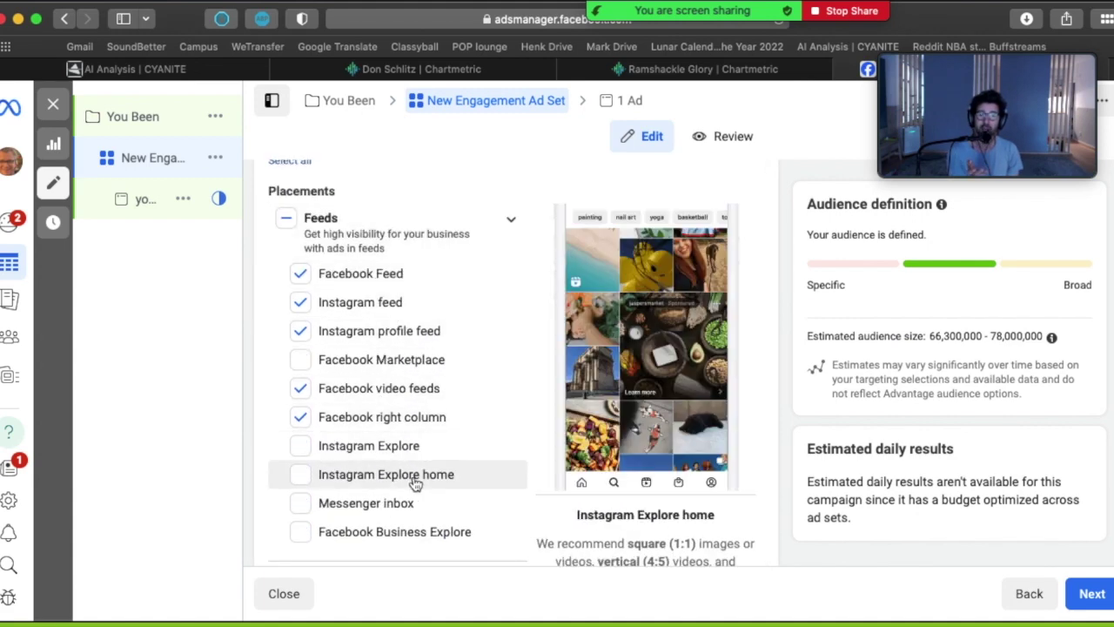
pyautogui.scroll(-1, 415, 484)
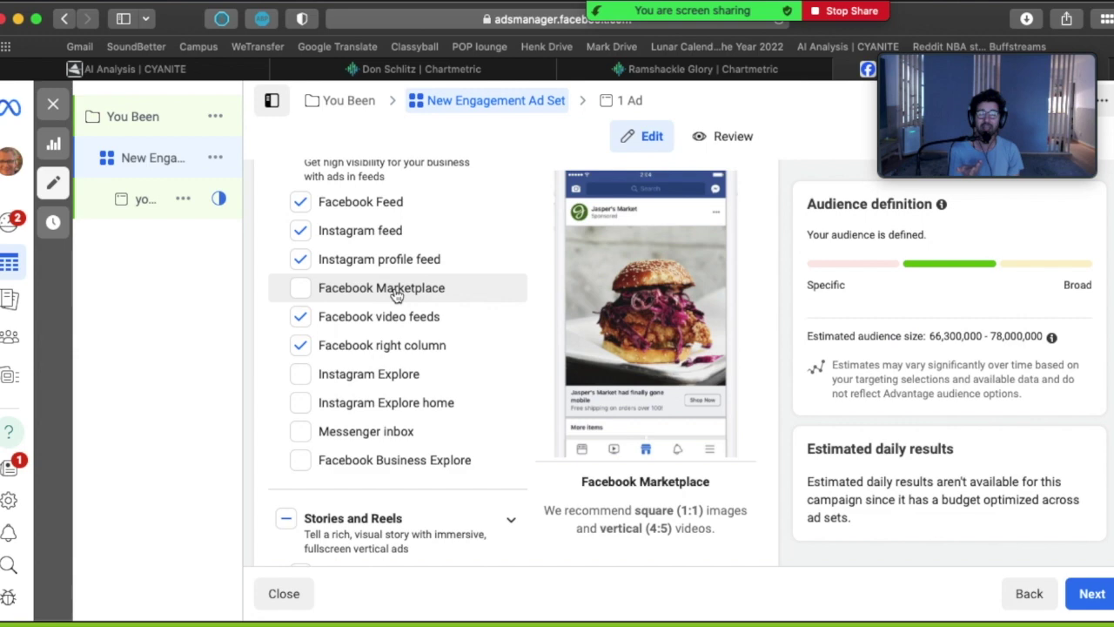
pyautogui.scroll(10, 394, 295)
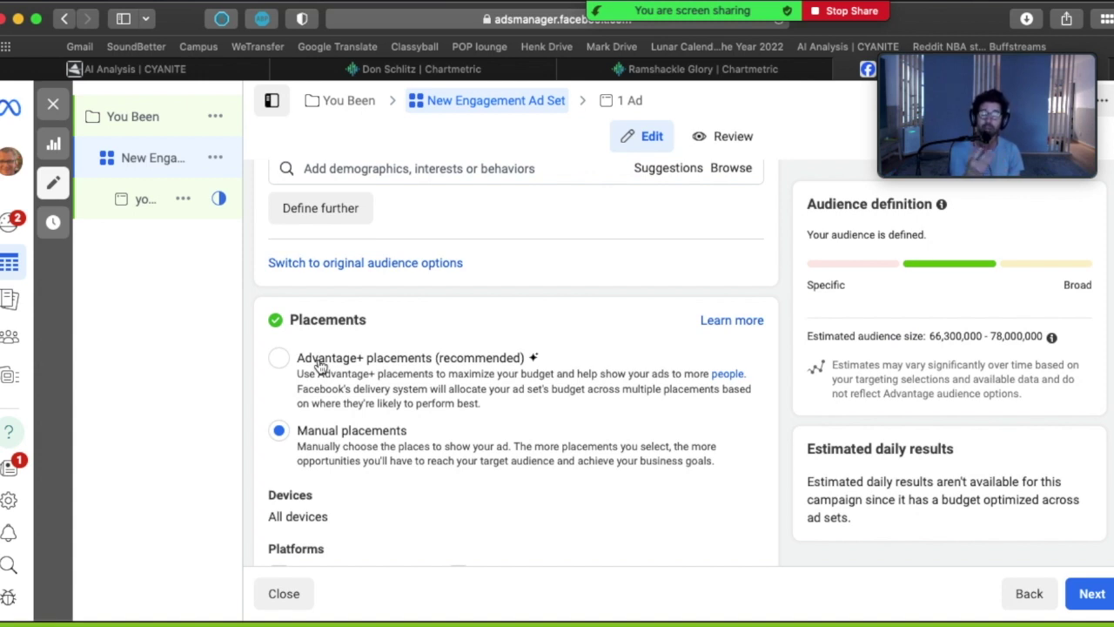
pyautogui.scroll(-10, 450, 288)
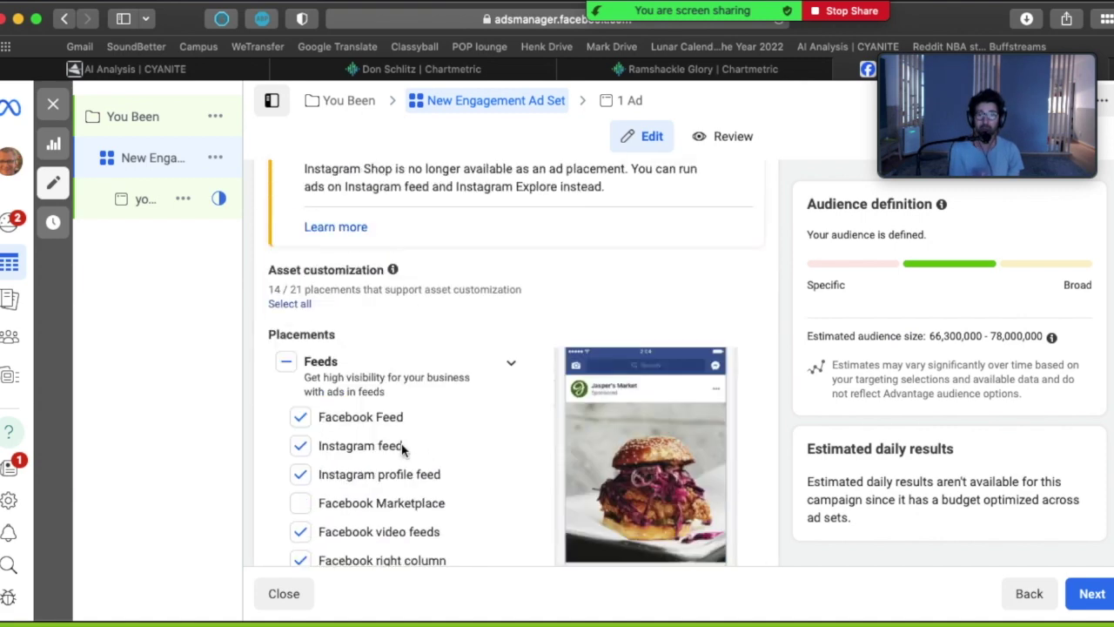
pyautogui.scroll(-2, 403, 448)
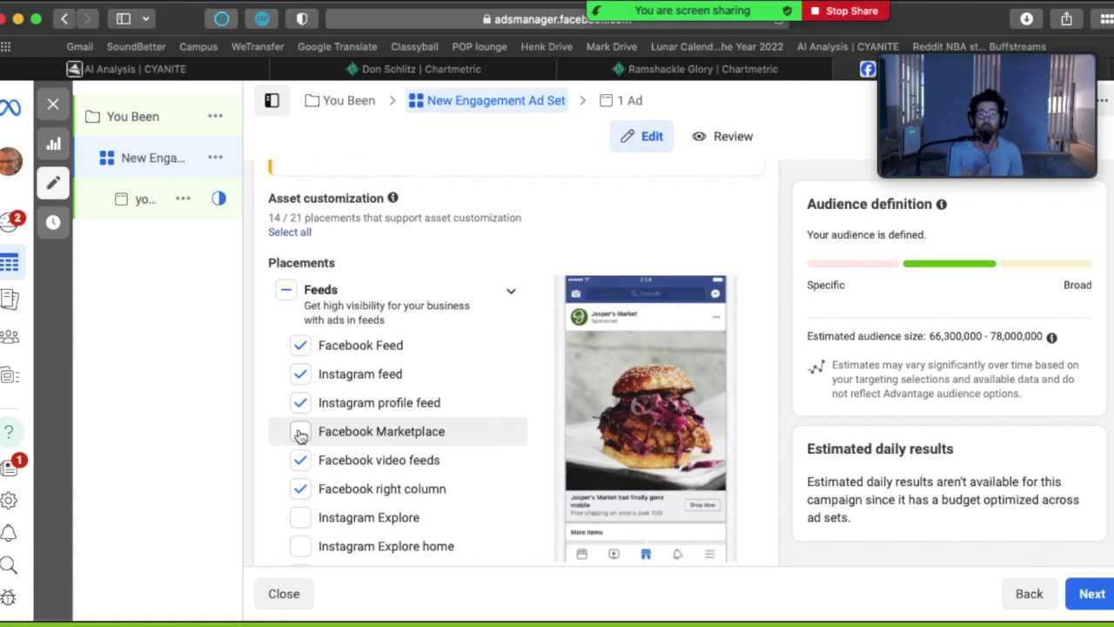
pyautogui.scroll(10, 300, 435)
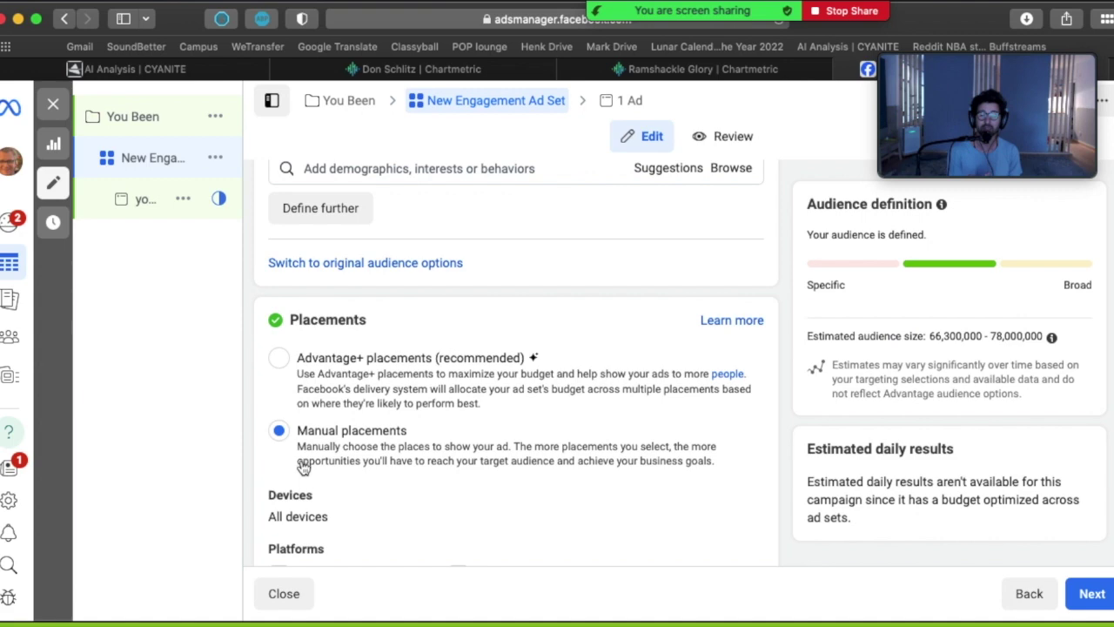
# - Review the rest of the manual placement list, from Feeds through search results and messages to Apps and sites
pyautogui.scroll(-5, 313, 469)
pyautogui.scroll(-6, 315, 468)
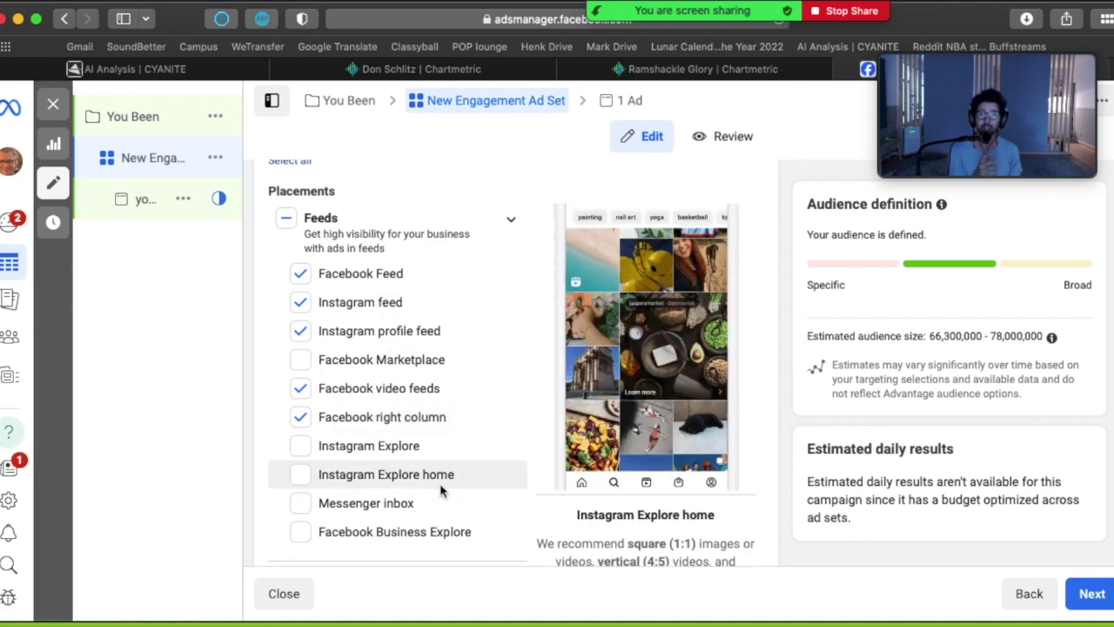
pyautogui.scroll(-6, 441, 490)
pyautogui.scroll(-5, 441, 490)
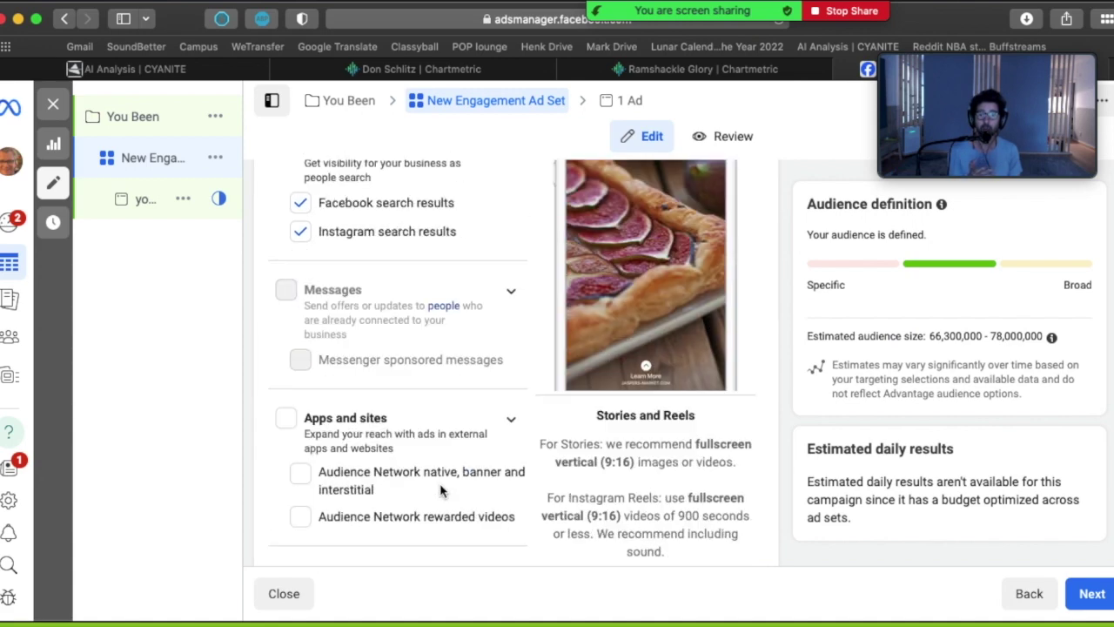
# - Open the you been ad for editing, dismiss its recommendations and check the Facebook Page and Instagram account under Identity
pyautogui.moveTo(149, 199)
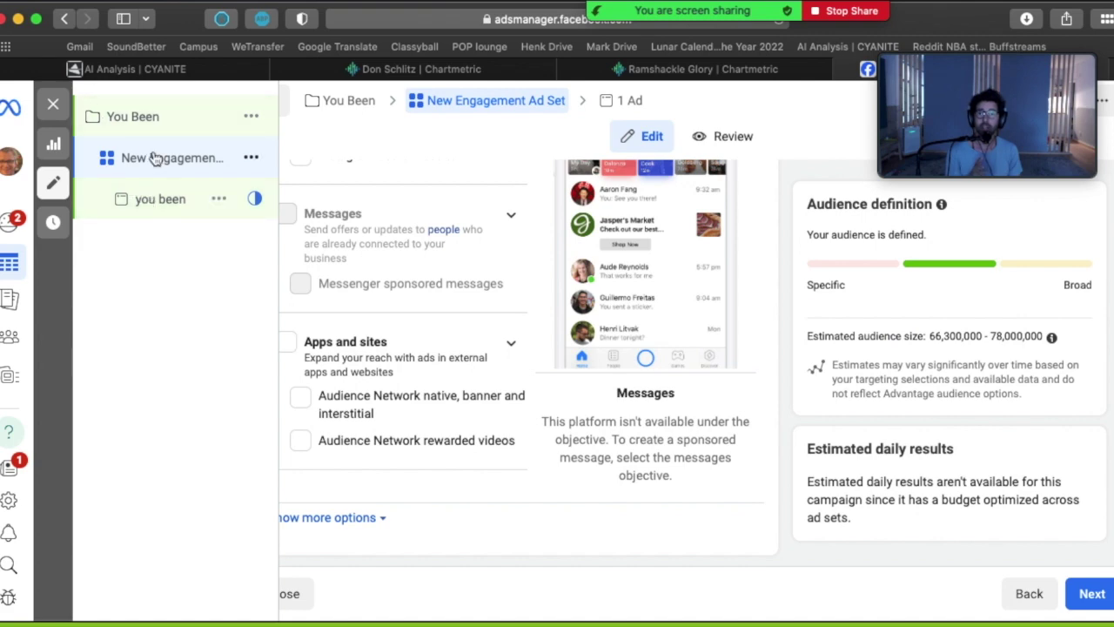
pyautogui.click(142, 199)
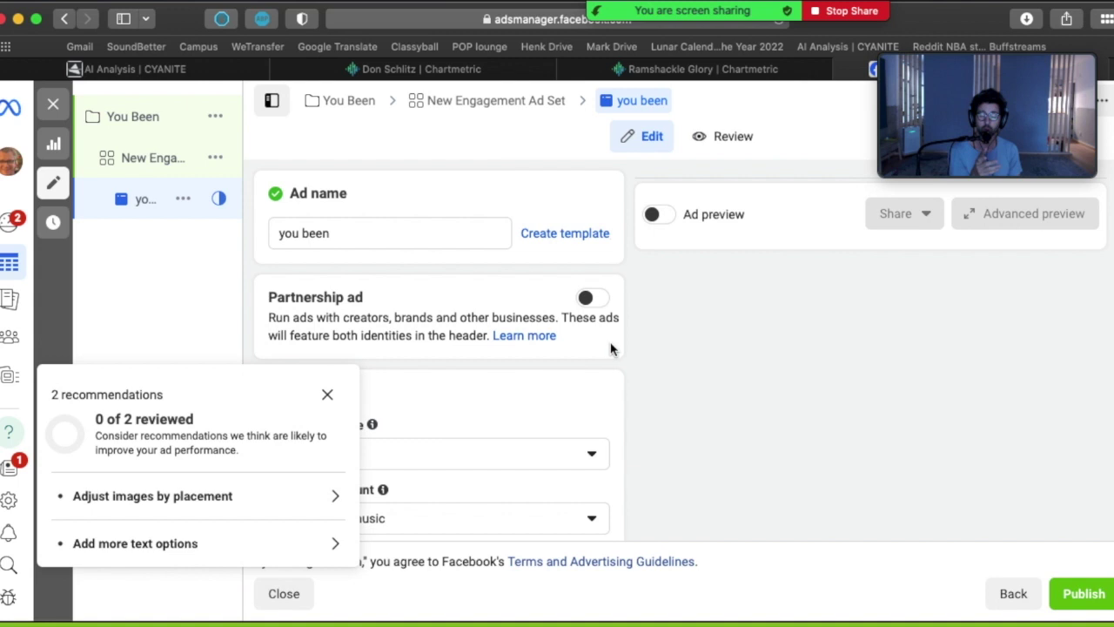
pyautogui.scroll(-3, 610, 349)
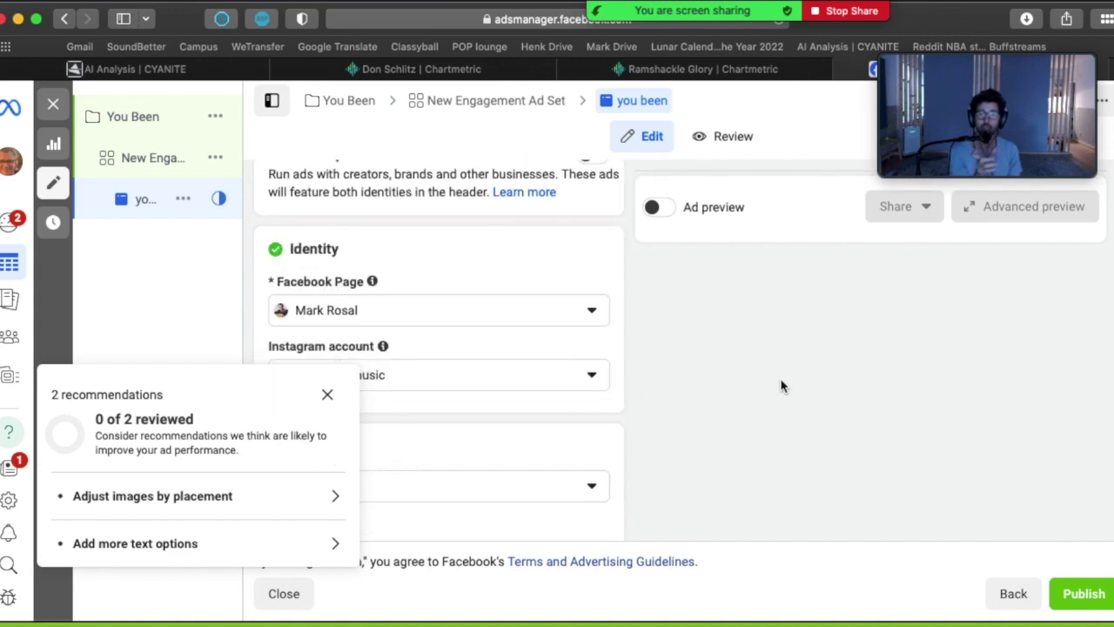
pyautogui.click(327, 397)
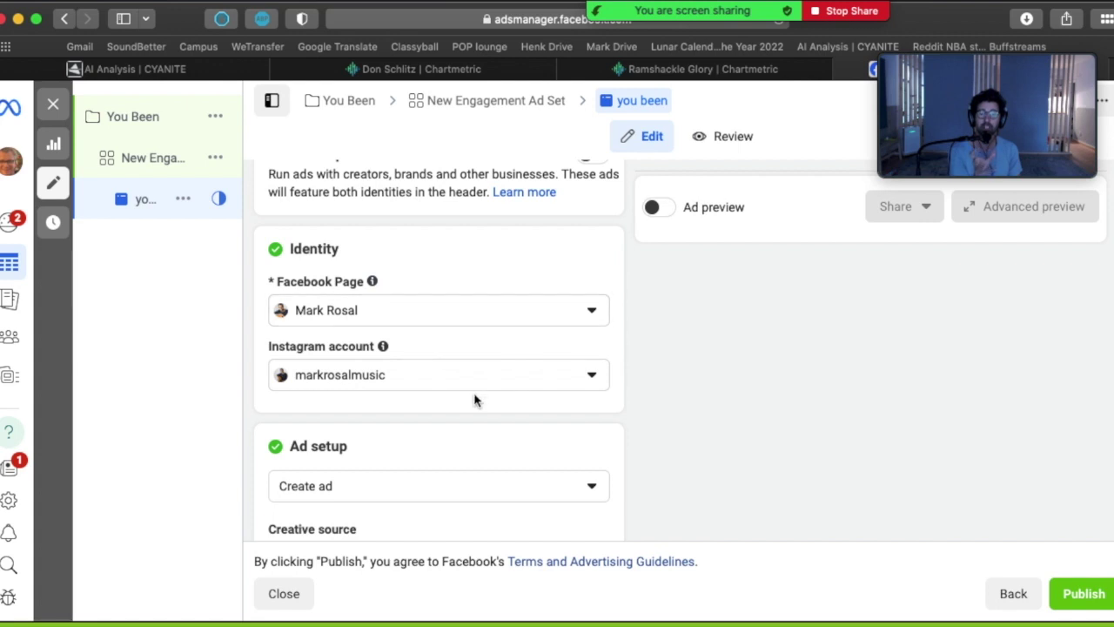
pyautogui.scroll(3, 474, 401)
# - Look through the ad's creative source, format and destination settings, moving the video call thumbnail off the page controls
pyautogui.scroll(-10, 475, 400)
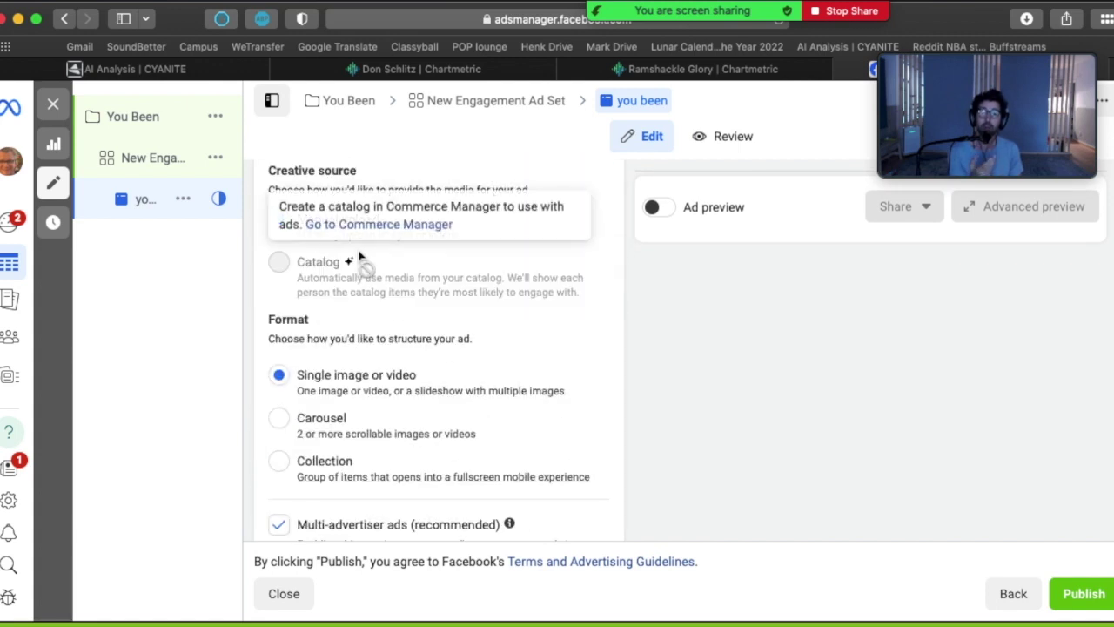
pyautogui.moveTo(942, 101); pyautogui.dragTo(869, 125)
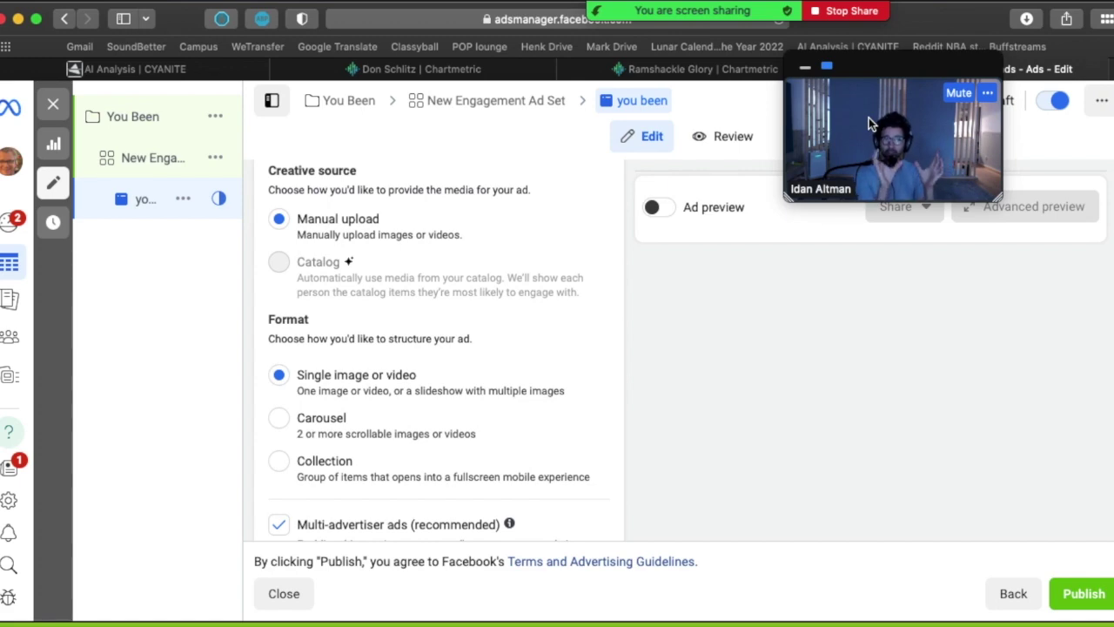
pyautogui.scroll(-10, 809, 266)
pyautogui.scroll(-3, 810, 269)
pyautogui.scroll(10, 810, 269)
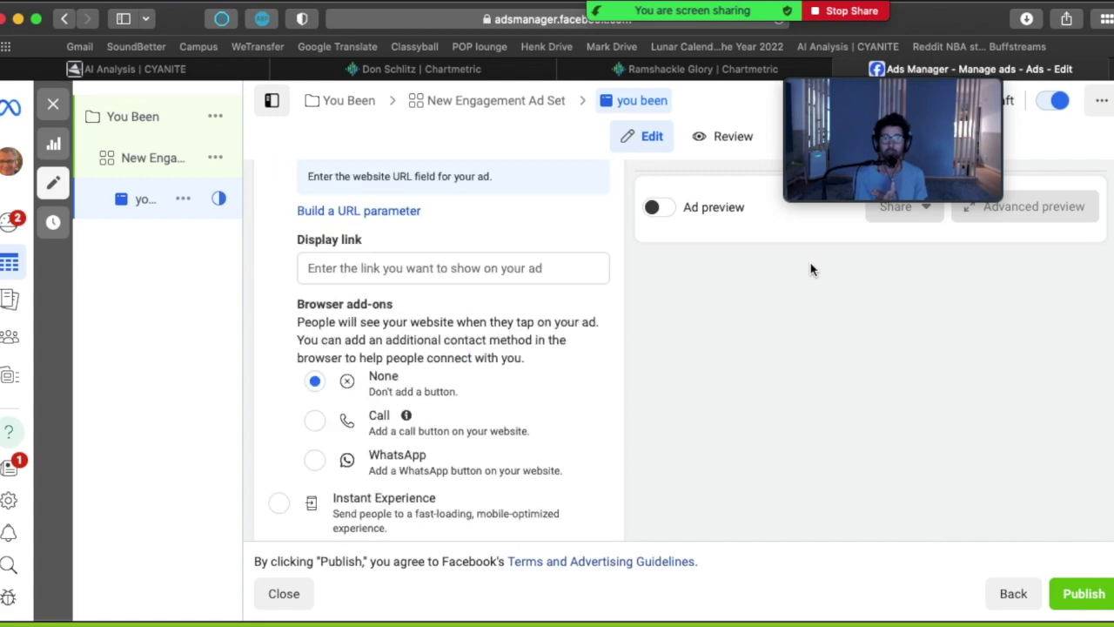
pyautogui.scroll(10, 746, 338)
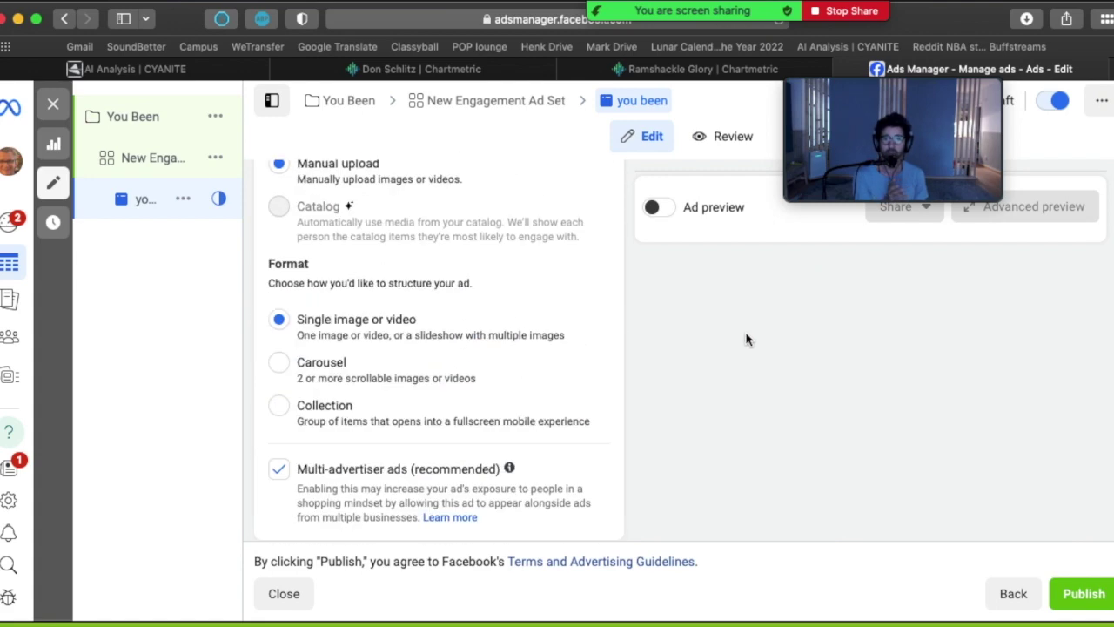
# - Examine the ad's media, primary text, headline and description fields, and view the call to action choices without changing Listen now
pyautogui.scroll(-5, 405, 428)
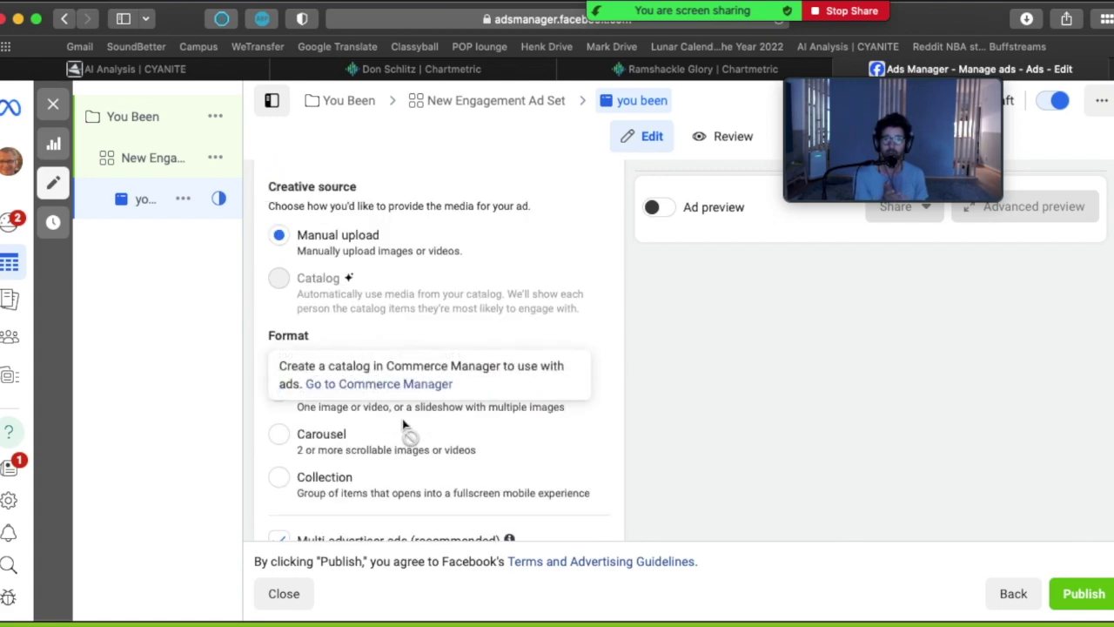
pyautogui.scroll(-3, 558, 375)
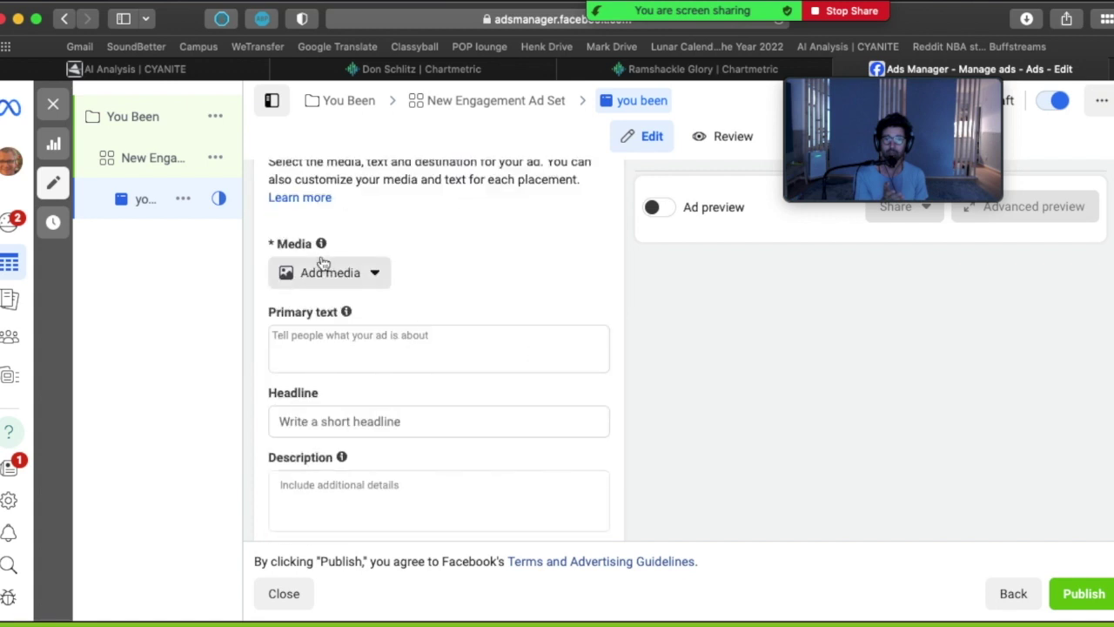
pyautogui.scroll(-2, 333, 272)
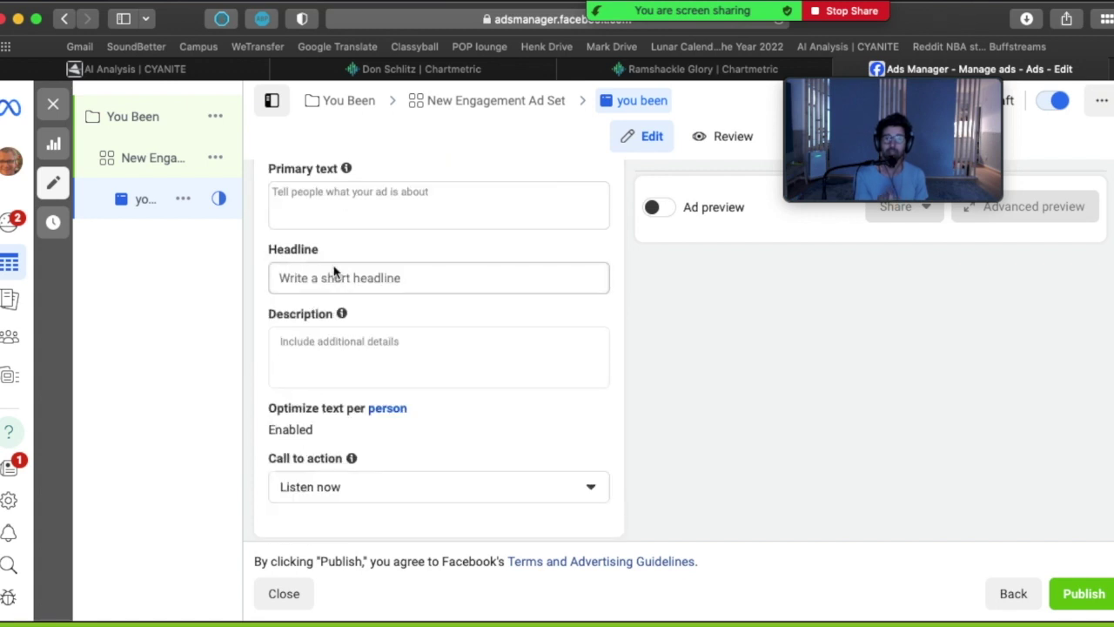
pyautogui.scroll(-3, 334, 272)
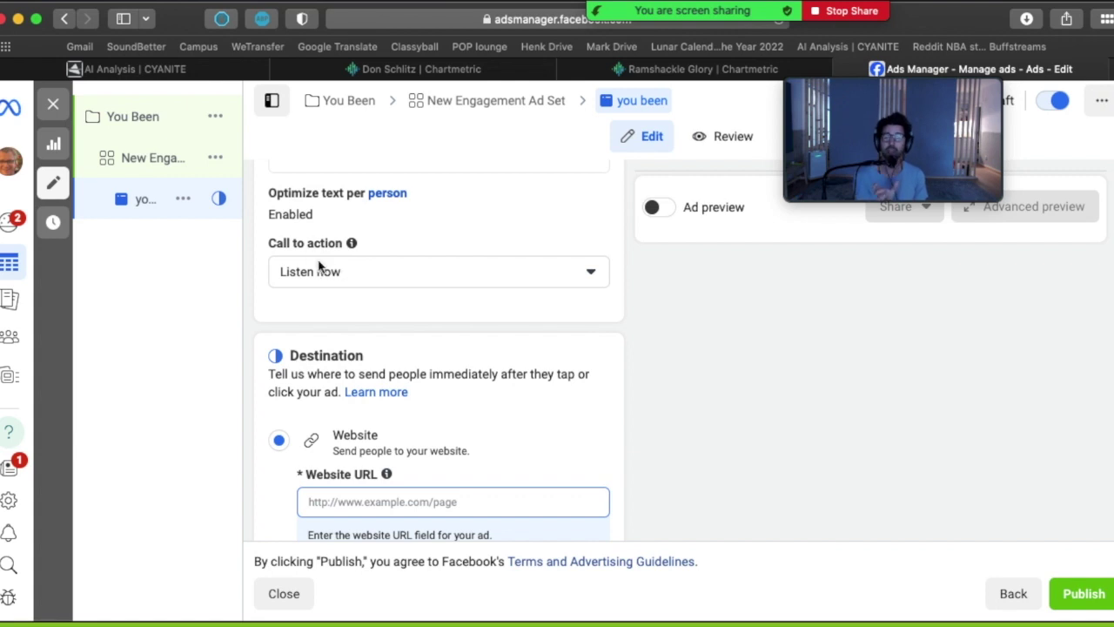
pyautogui.click(319, 273)
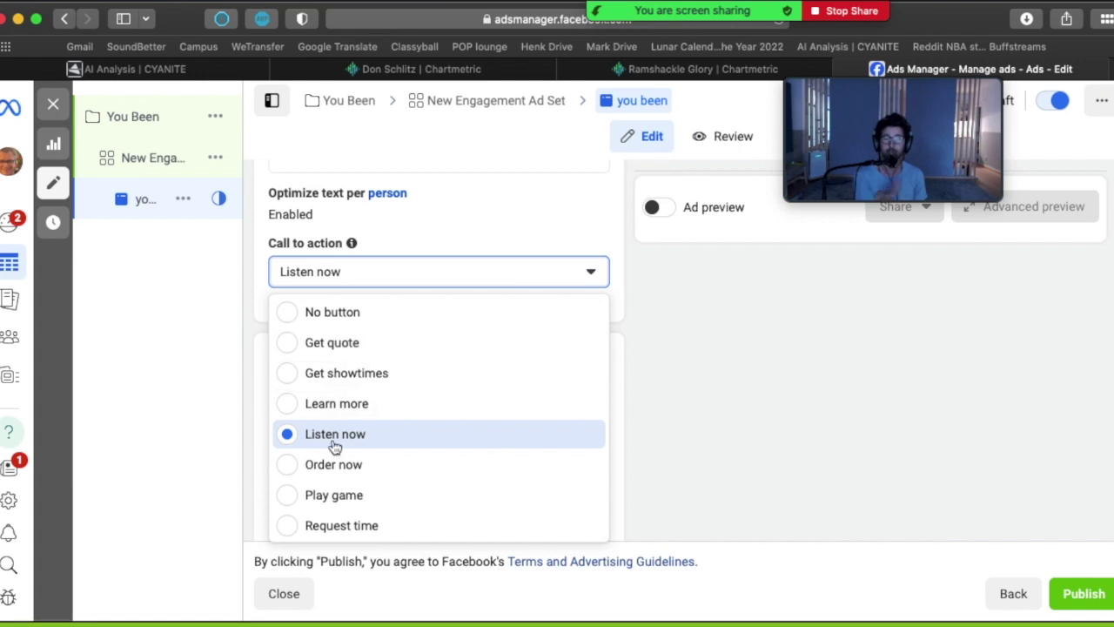
pyautogui.click(808, 502)
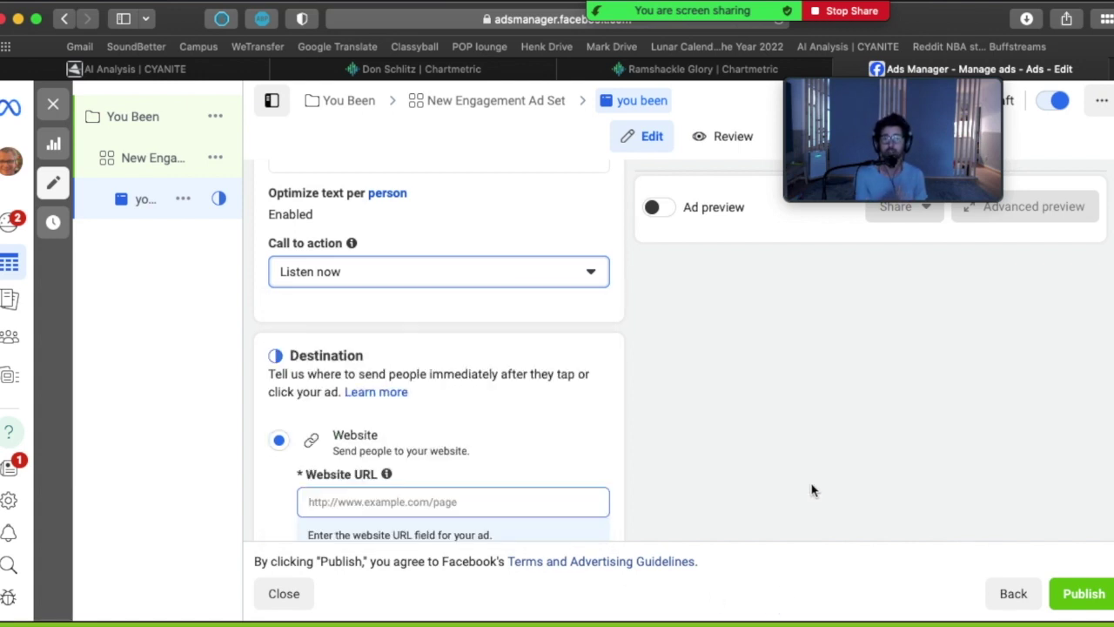
# - Review the ad's website destination, display link and browser add-on settings, then its languages, tracking and URL parameters
pyautogui.scroll(-3, 811, 490)
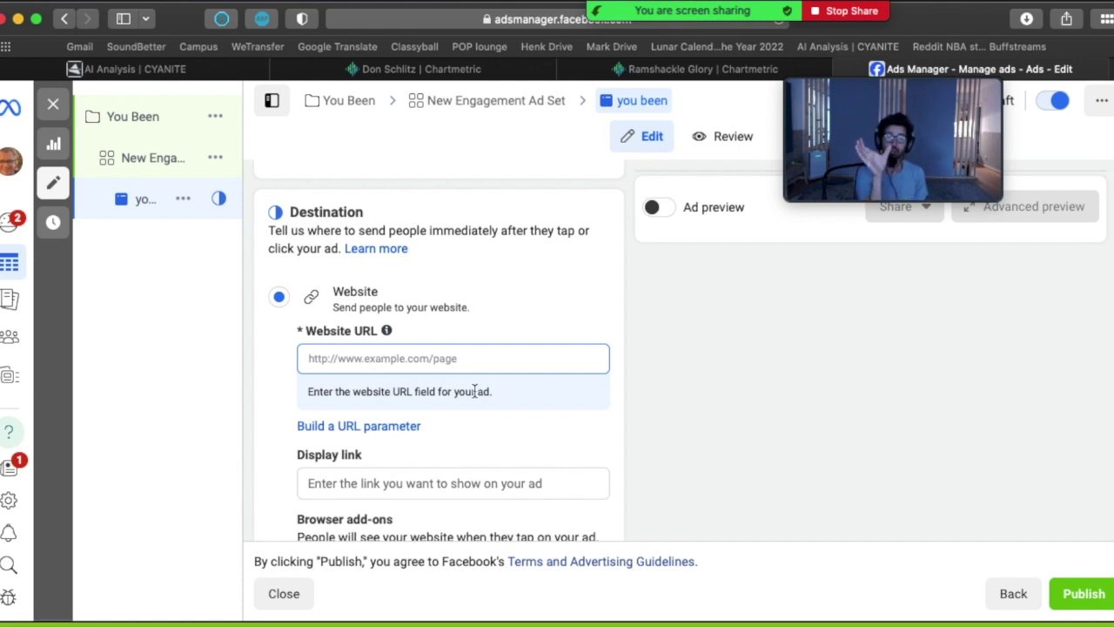
pyautogui.scroll(-5, 474, 391)
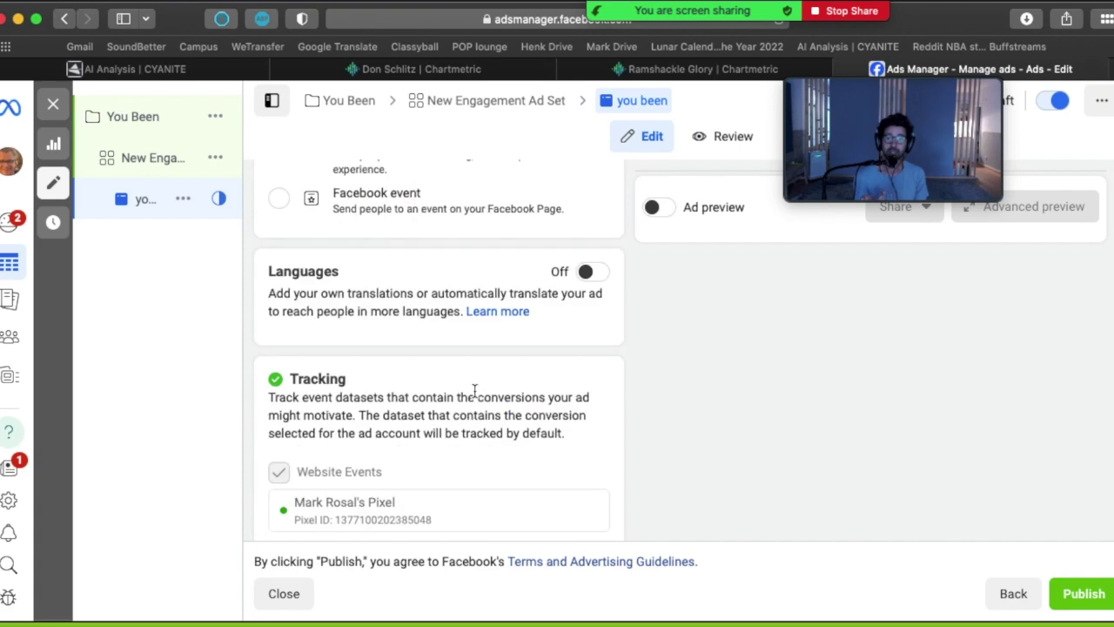
pyautogui.scroll(5, 475, 391)
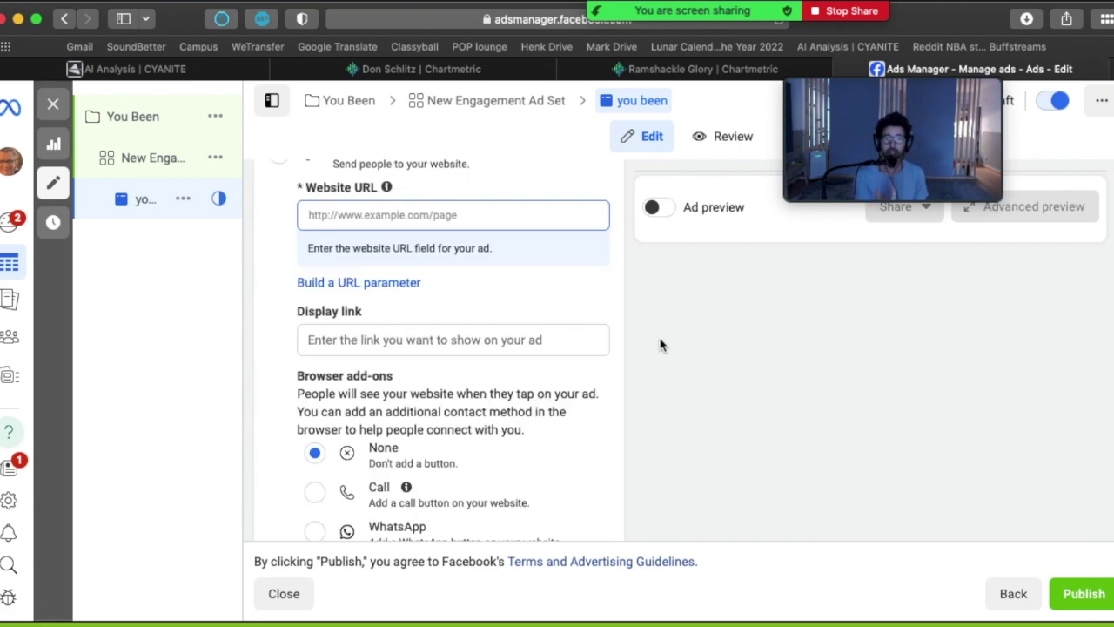
pyautogui.scroll(-5, 660, 346)
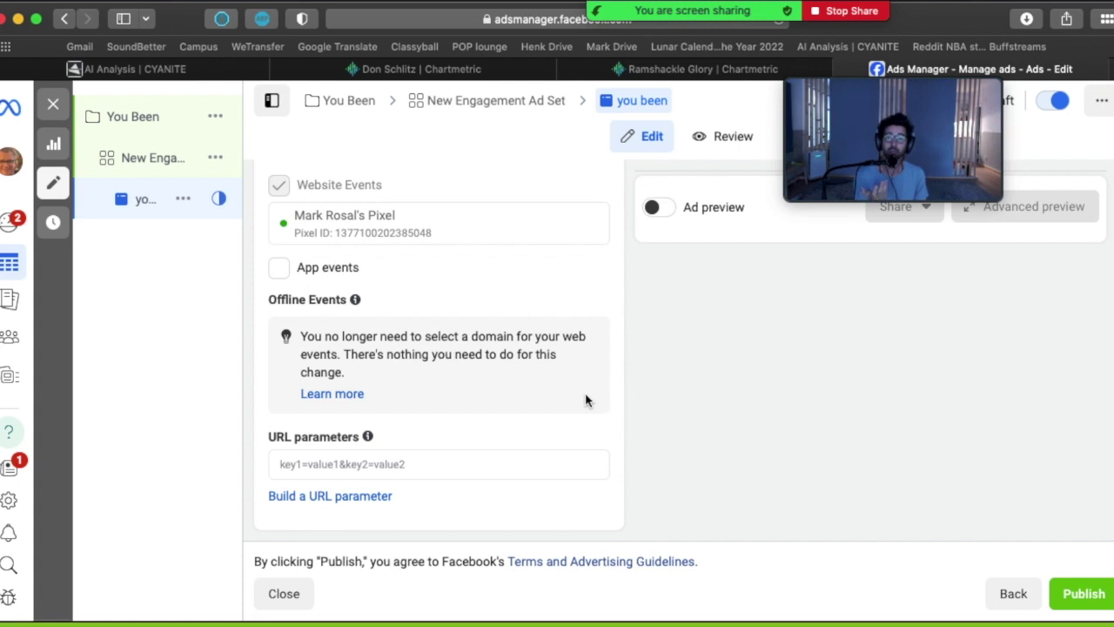
# - Return to the New Engagement Ad Set and check its audience locations and Advantage+ audience section
pyautogui.click(175, 158)
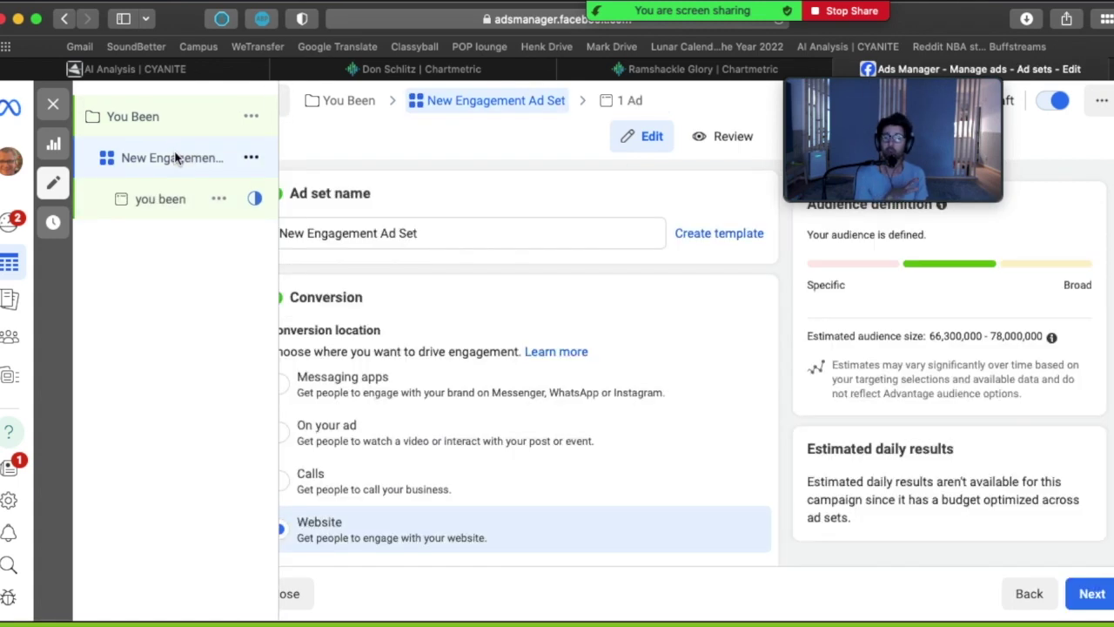
pyautogui.scroll(-5, 528, 306)
pyautogui.scroll(-10, 527, 306)
pyautogui.scroll(-1, 528, 305)
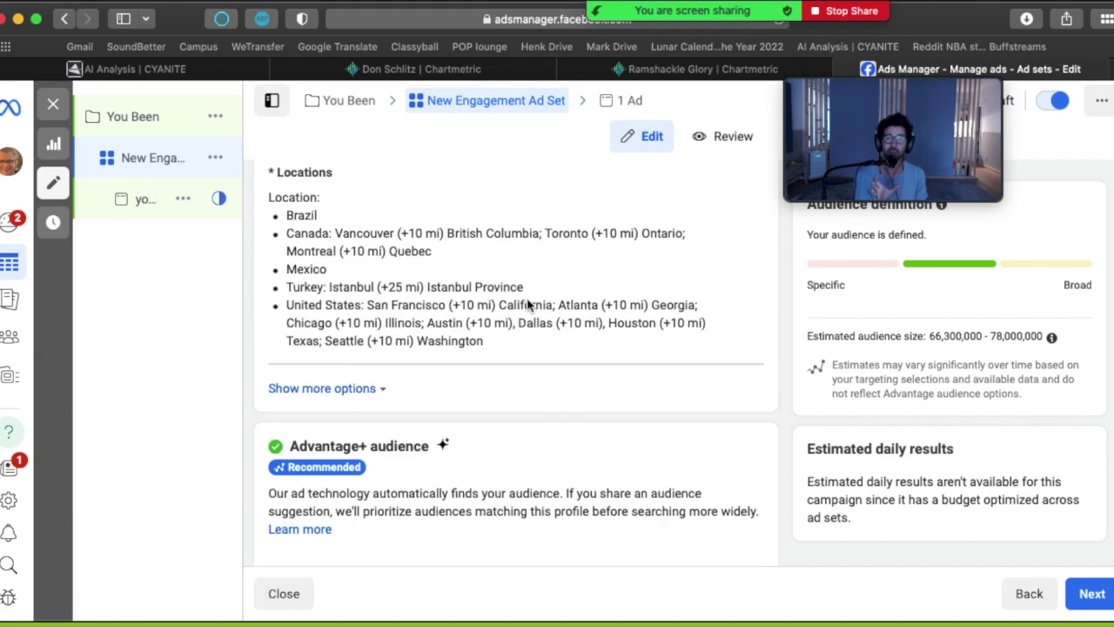